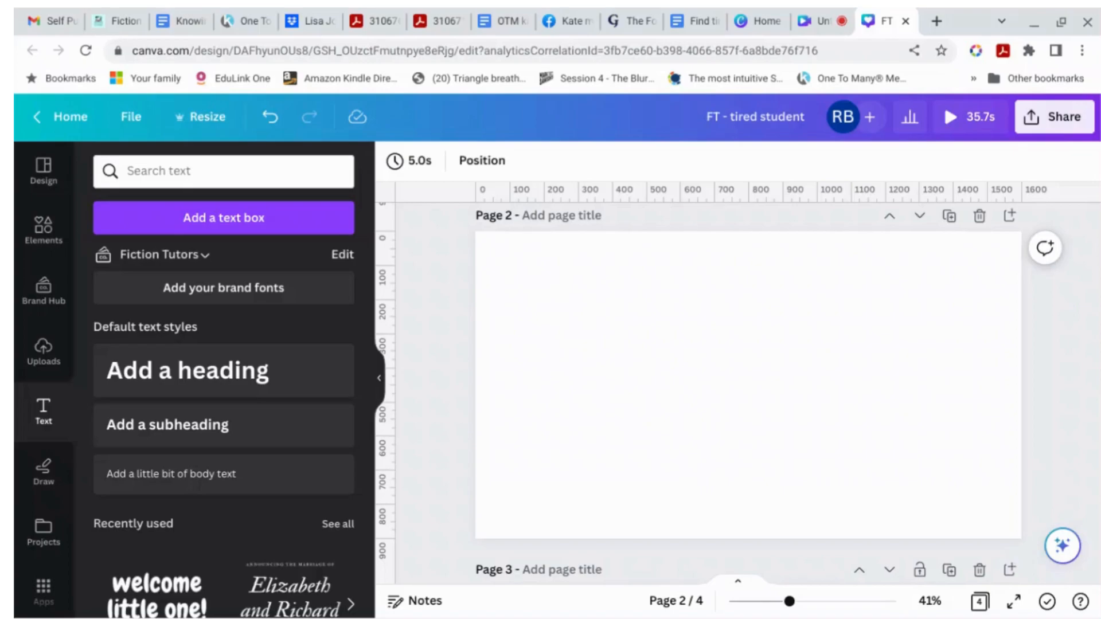
Step: Add a heading to page 2 and replace its text with SOON
click(946, 427)
click(213, 373)
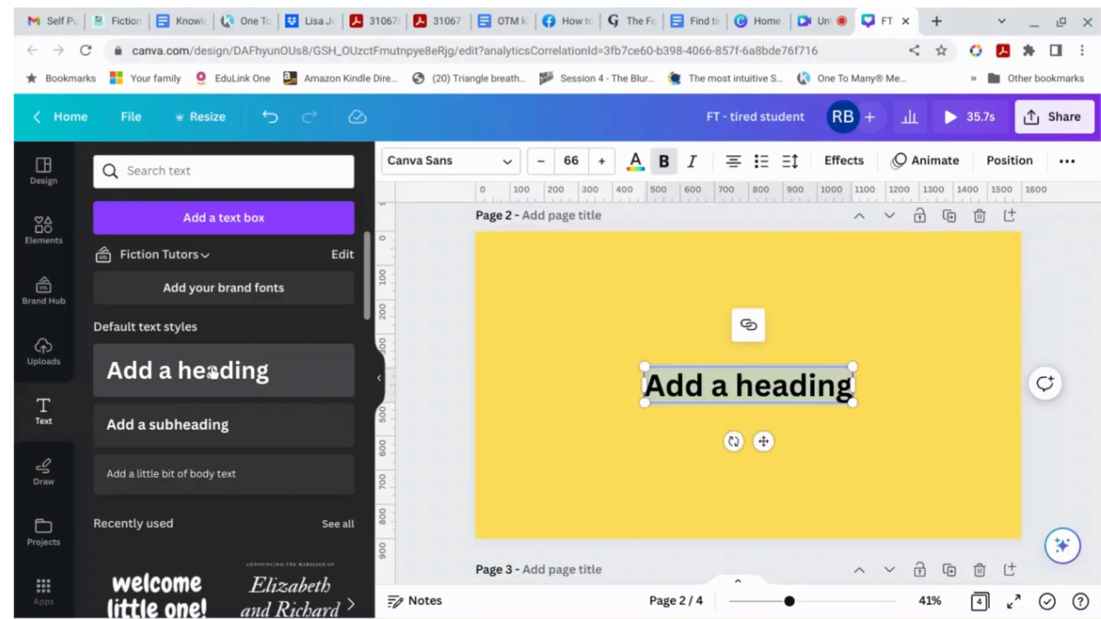
text(C)
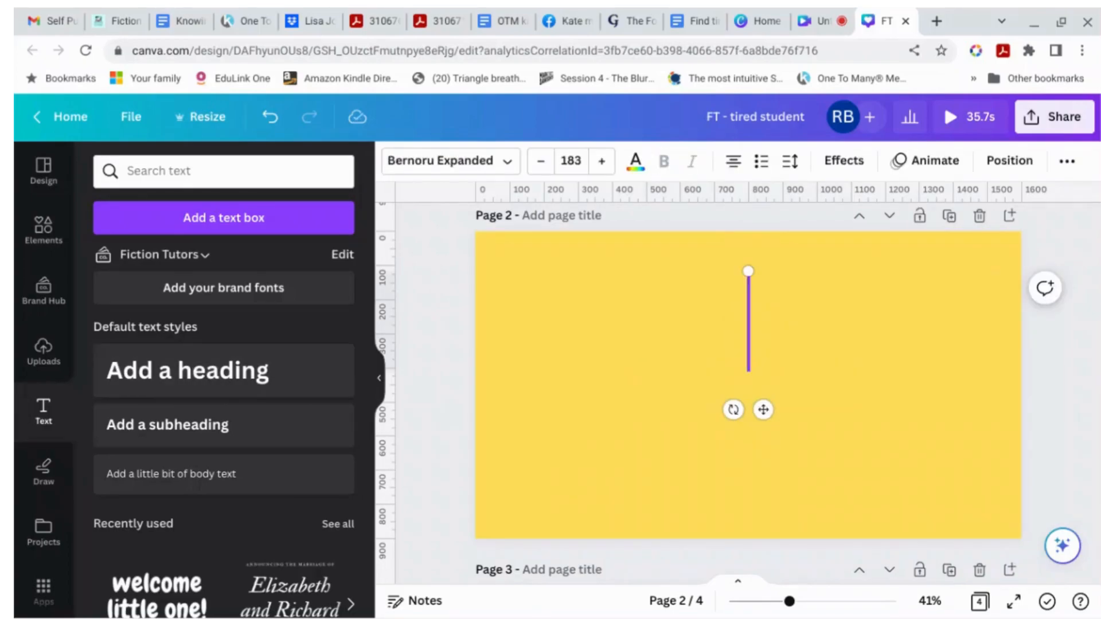
text(SOON)
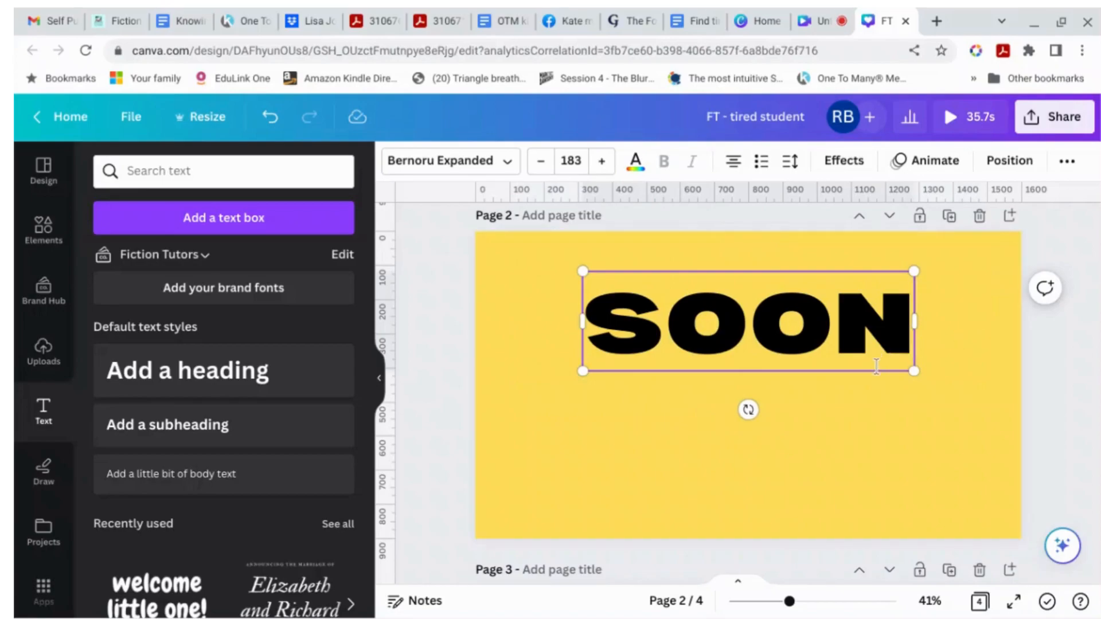
Step: Move the SOON text to the centre of the page
click(885, 430)
drag(811, 369, 800, 397)
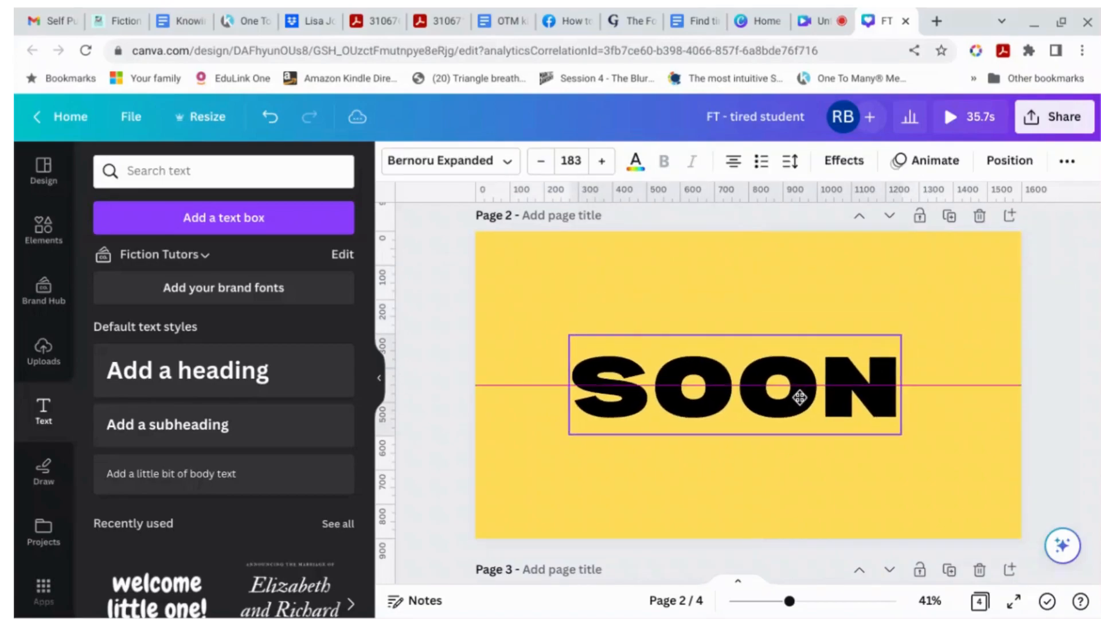
drag(800, 398, 804, 397)
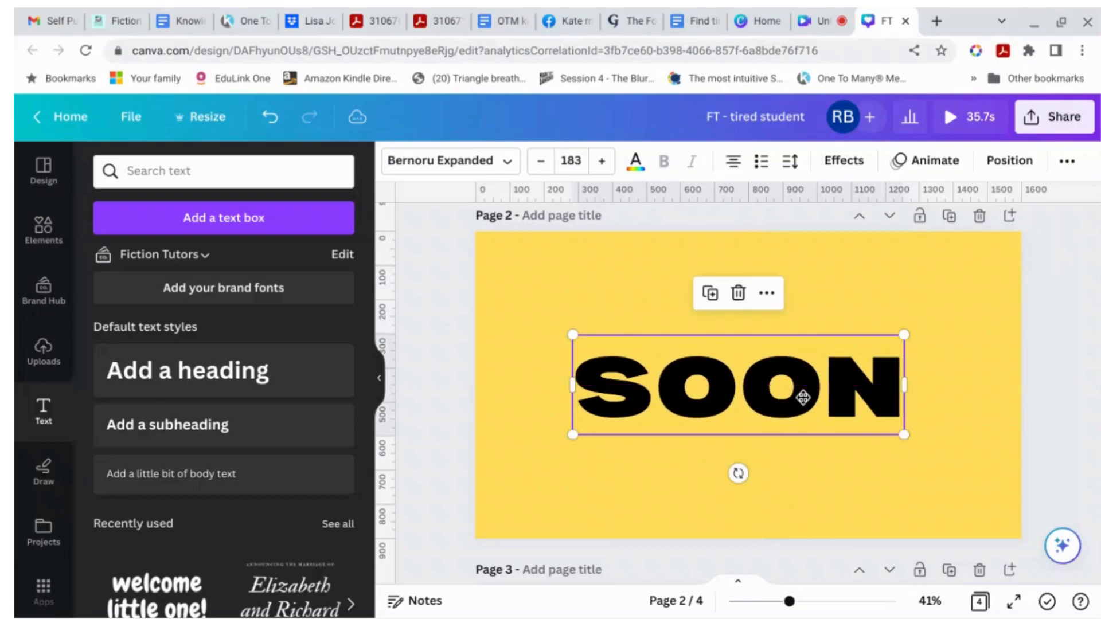
Step: Enlarge the SOON text to font size 270 so it spans nearly the full page width
click(1087, 297)
click(898, 349)
drag(905, 335, 986, 288)
drag(571, 308, 494, 298)
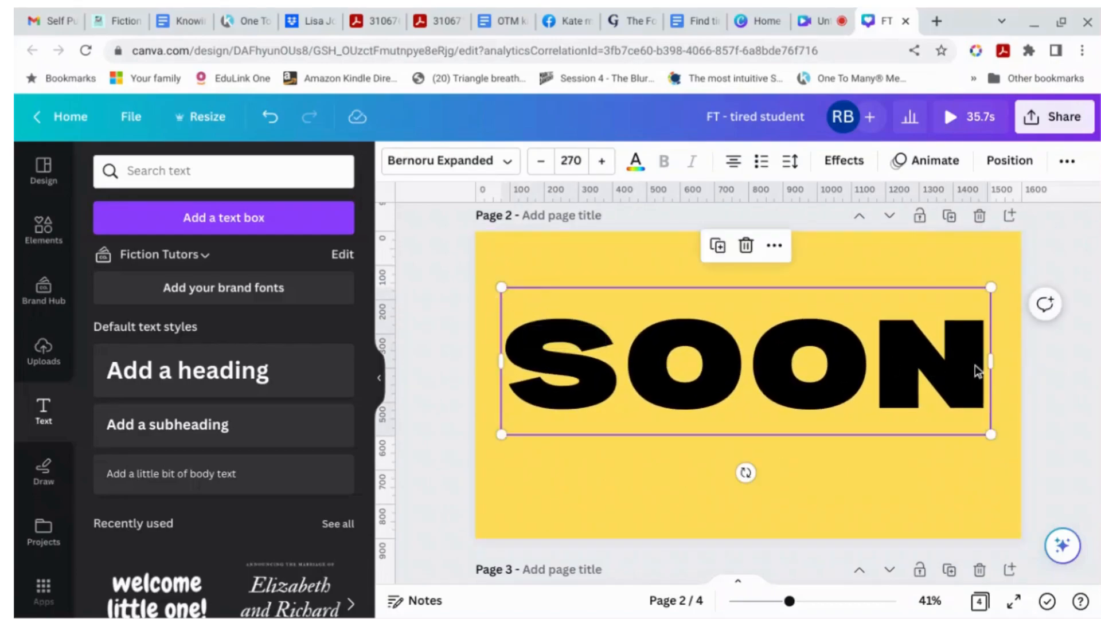
click(1065, 354)
Step: Open the design's download options and choose JPG as the file type
click(1061, 116)
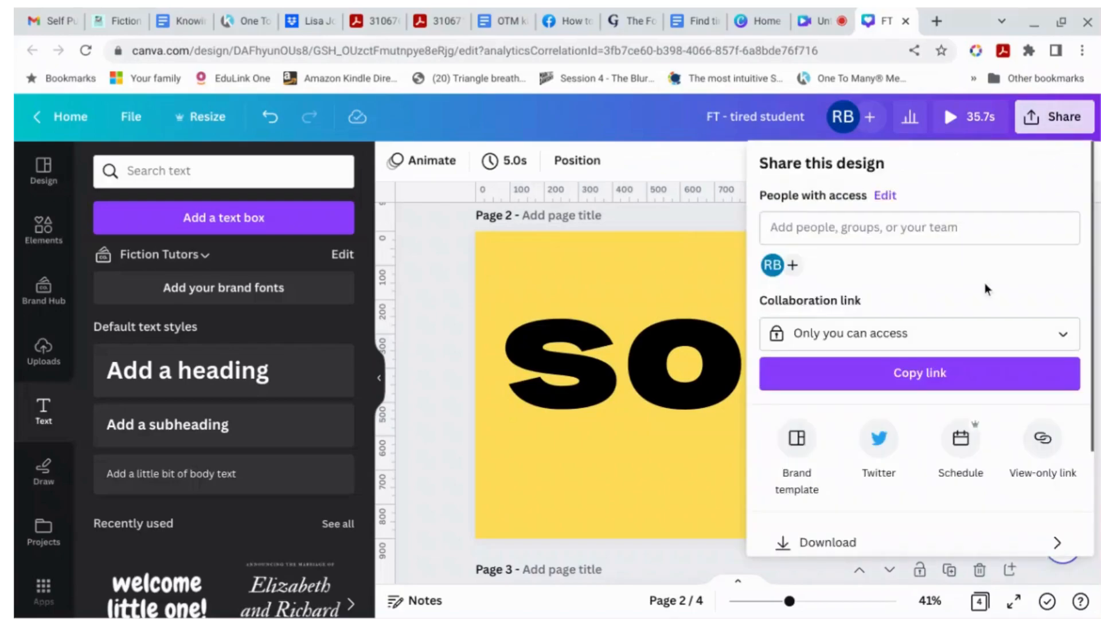
scroll(977, 302, down, 2)
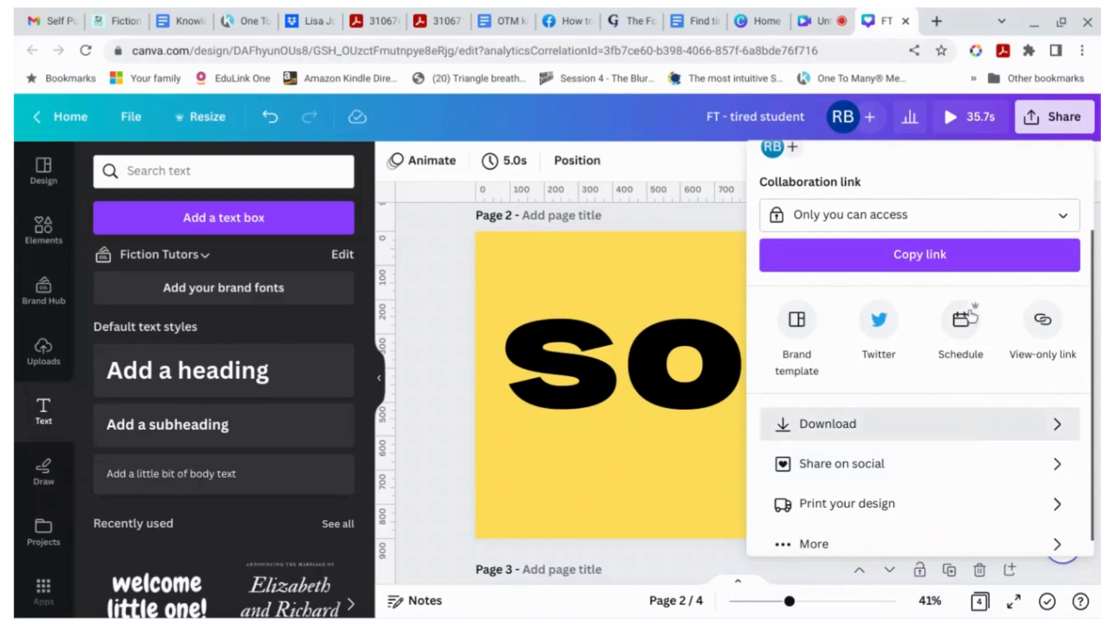
click(966, 425)
click(966, 236)
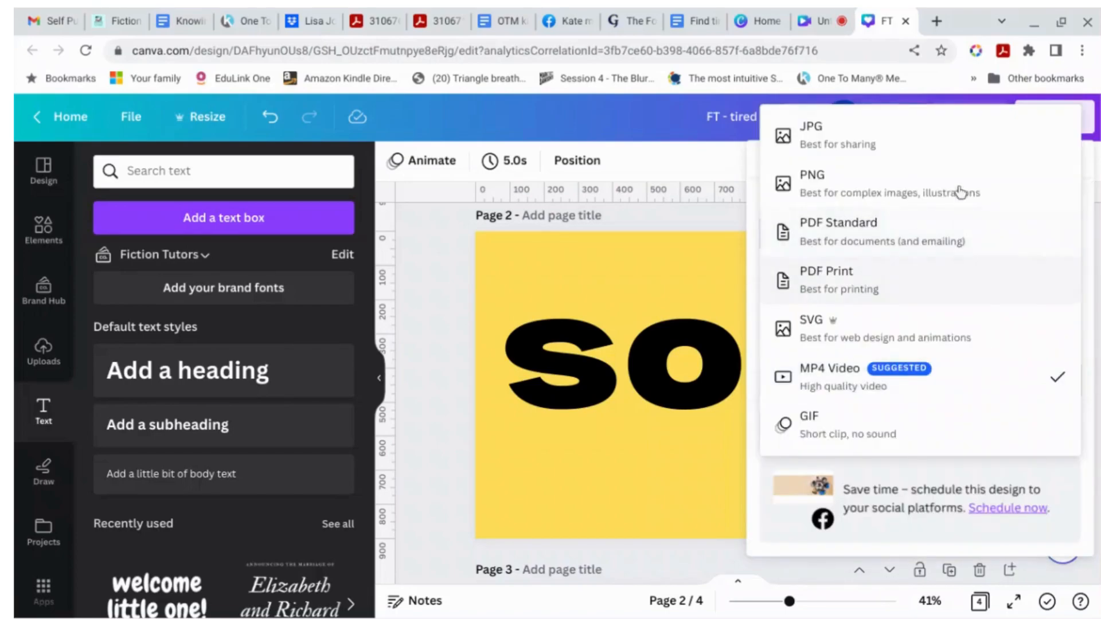
click(971, 136)
Step: Limit the JPG download to the current page, Page 2, only
scroll(1001, 377, down, 1)
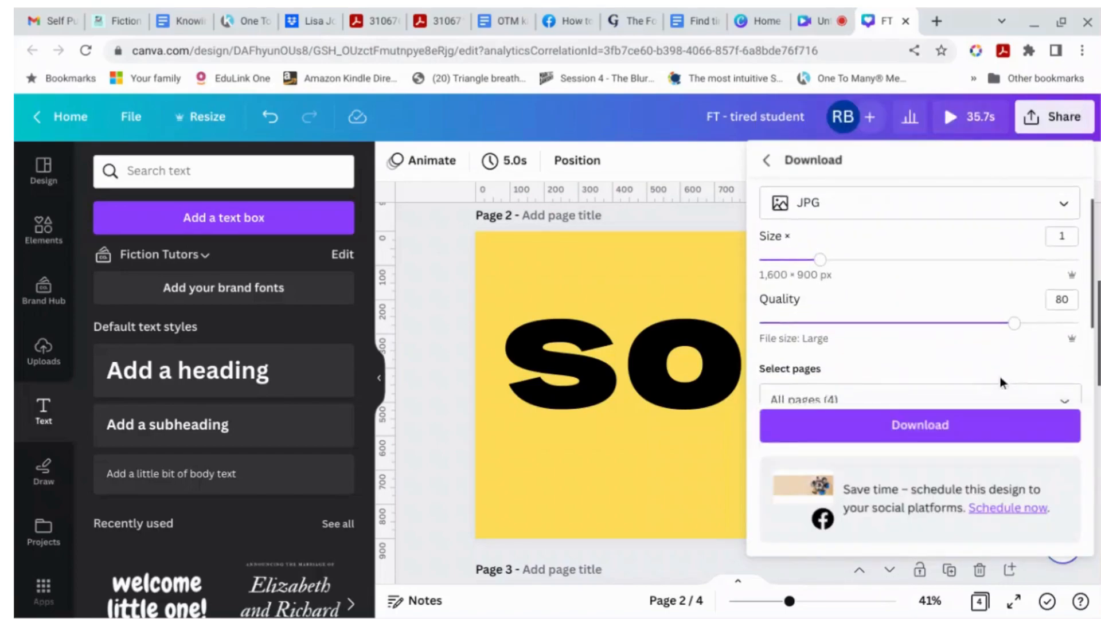
scroll(1000, 377, down, 2)
click(1064, 276)
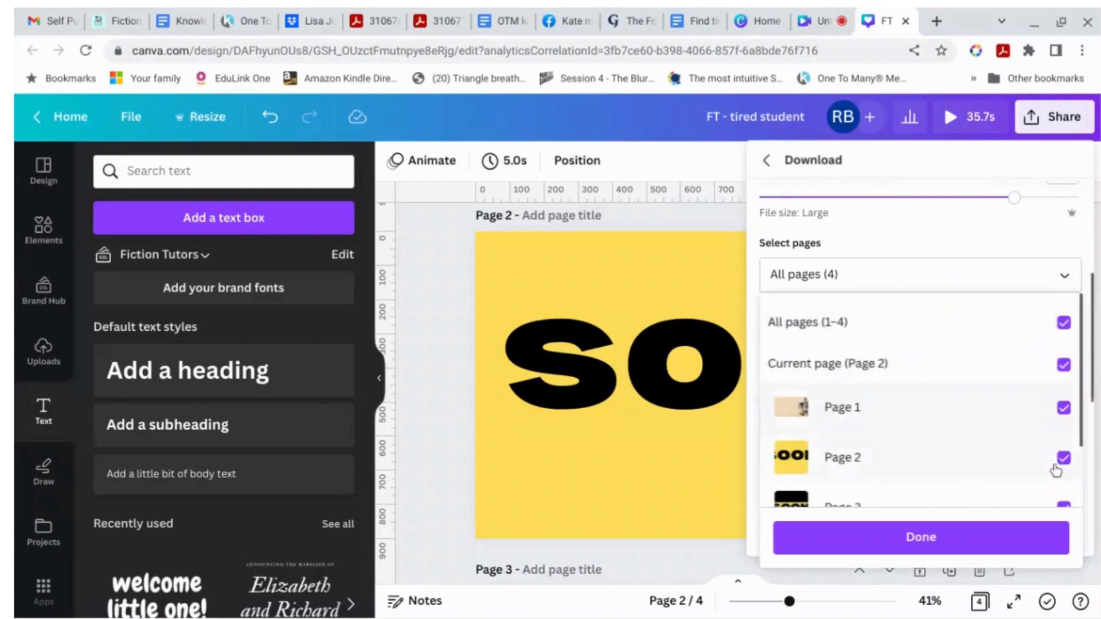
click(1064, 322)
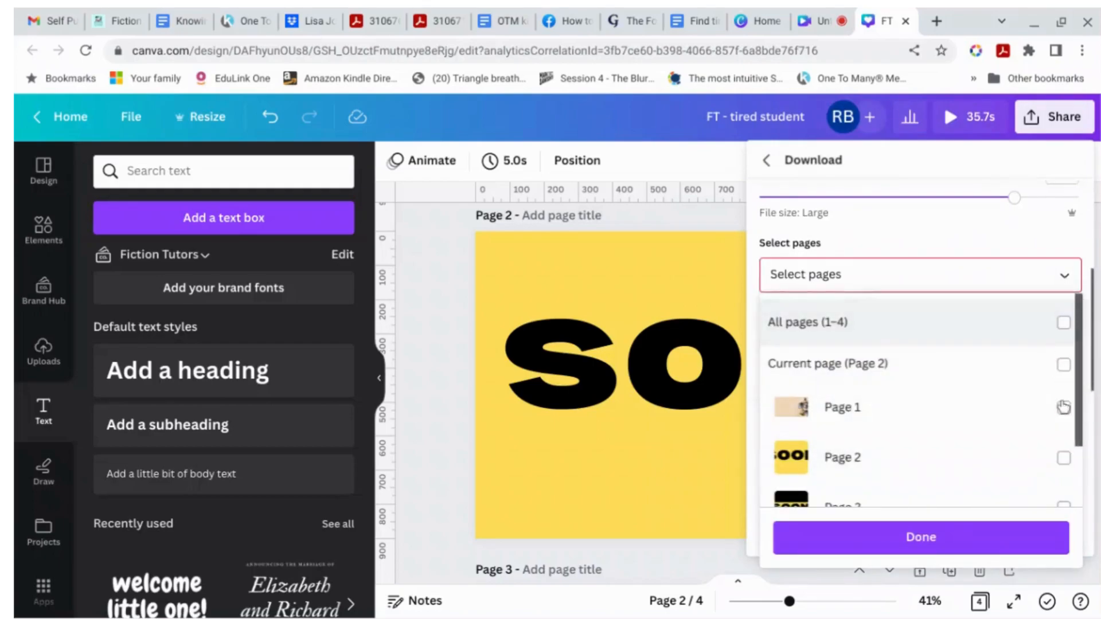
click(1064, 459)
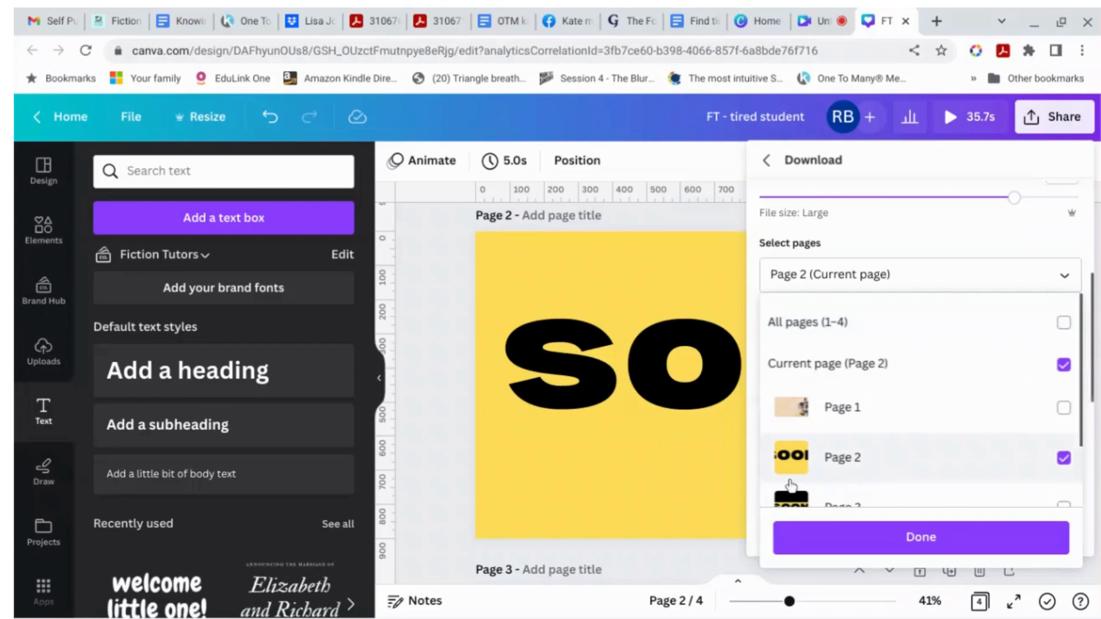
click(450, 443)
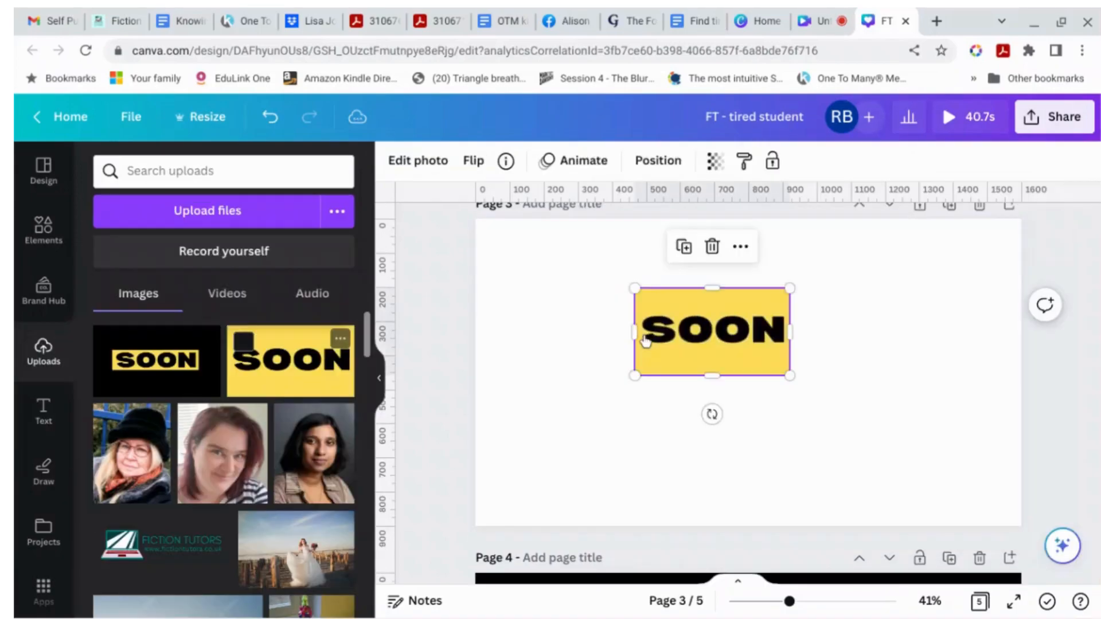
Step: Enlarge the yellow SOON image on page 3 and reposition it near the centre
drag(635, 375, 568, 412)
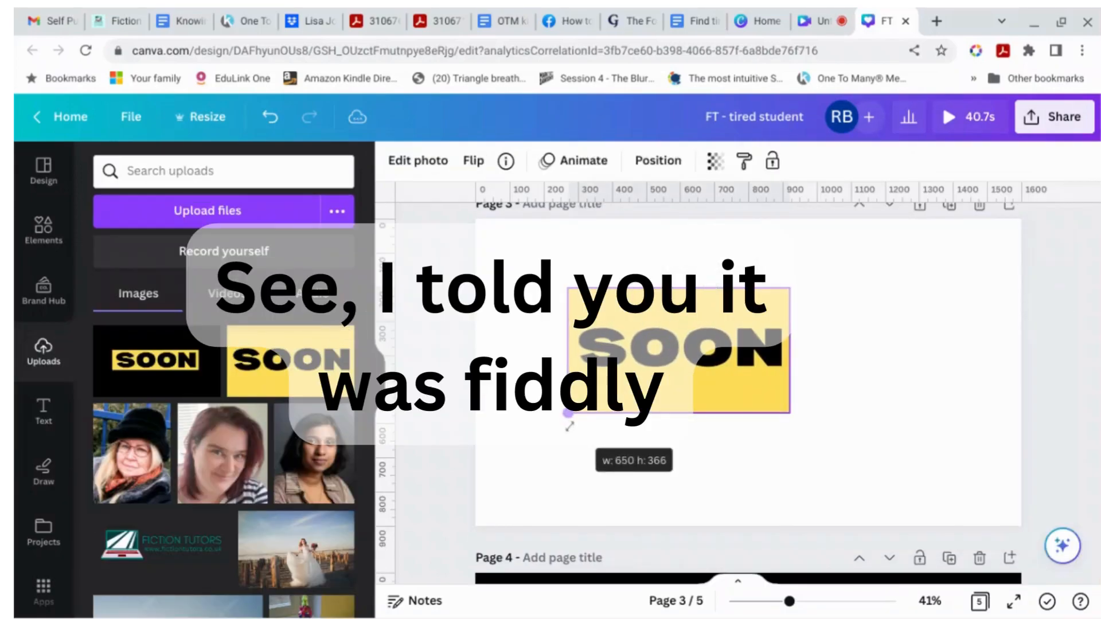
drag(791, 288, 863, 248)
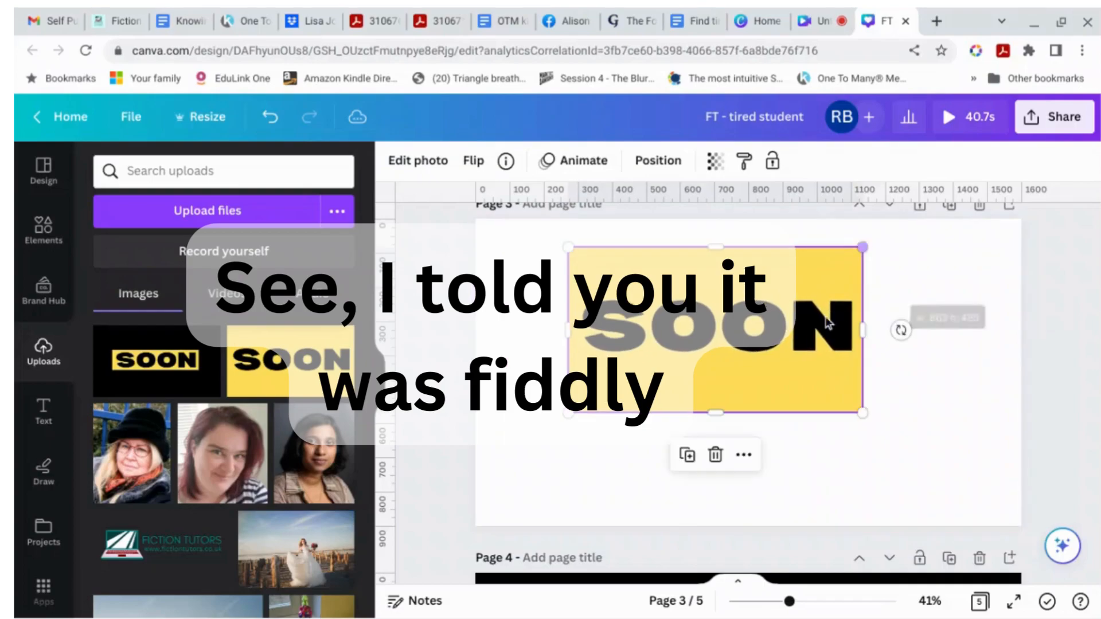
drag(814, 328, 830, 370)
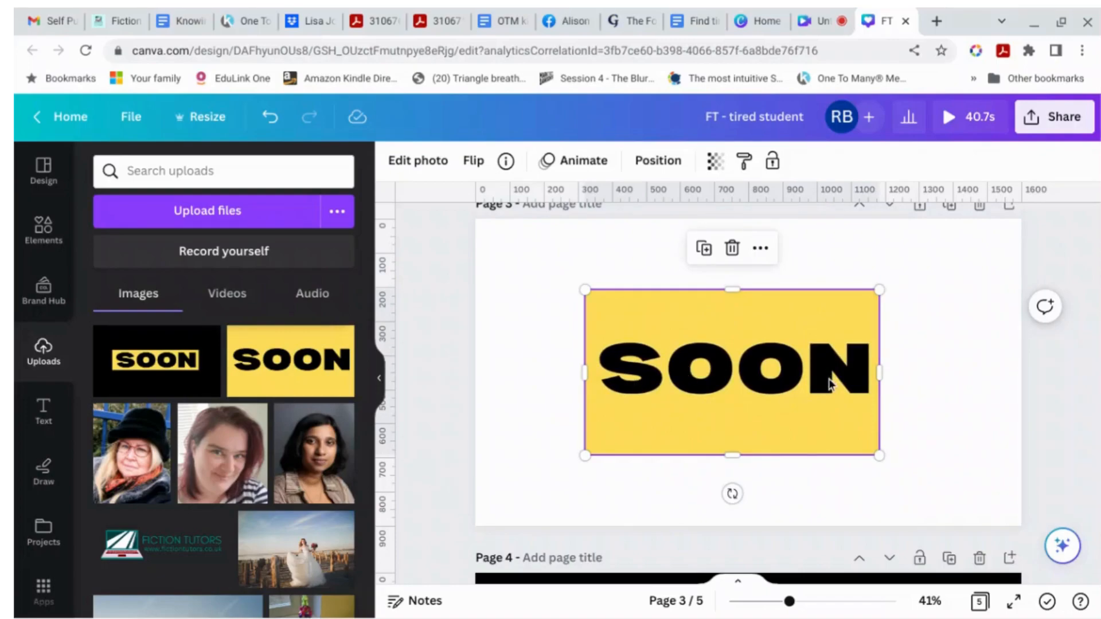
mouse_move(781, 376)
mouse_down()
mouse_move(826, 376)
mouse_move(787, 376)
mouse_up()
Step: Set page 3's background colour to black
click(999, 343)
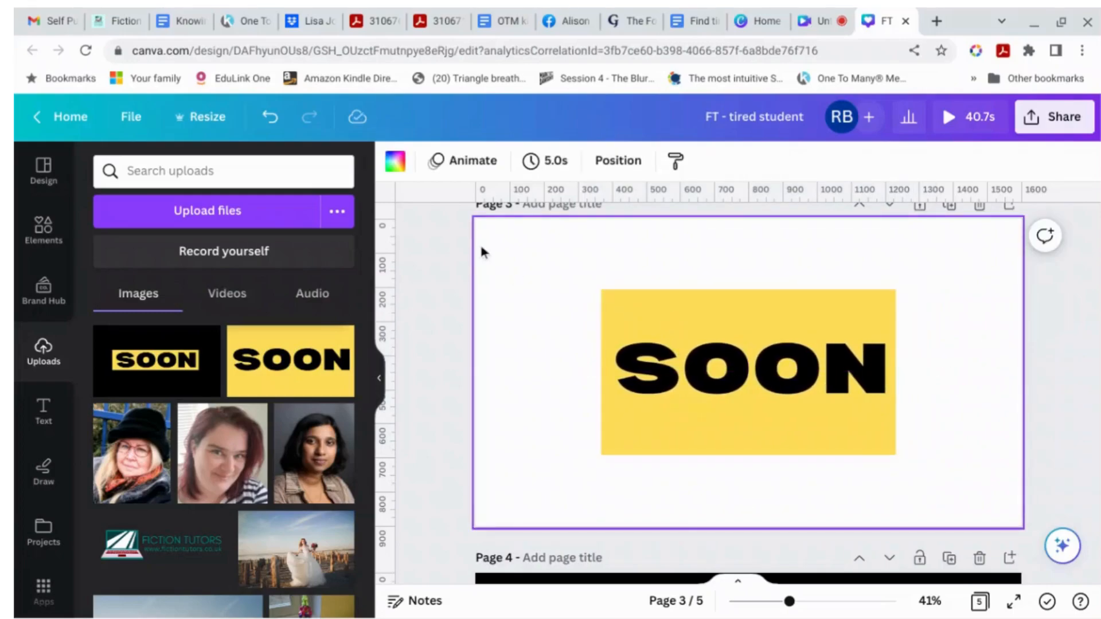
click(394, 161)
click(156, 262)
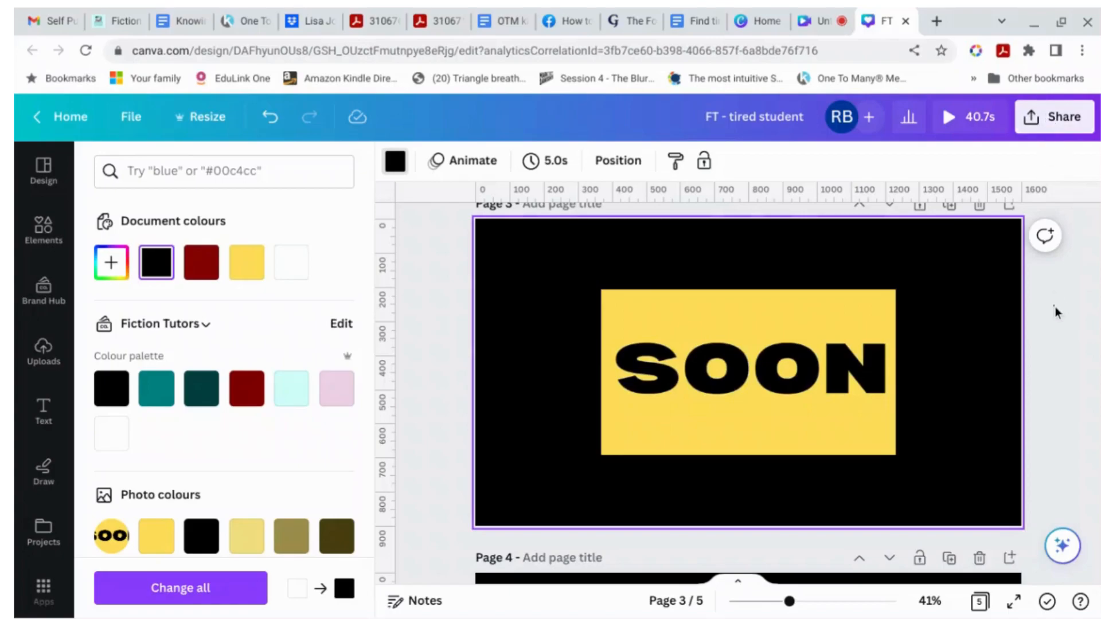
click(1041, 300)
Step: Remove the background colour and the yellow SOON image from page 3
scroll(1072, 304, up, 2)
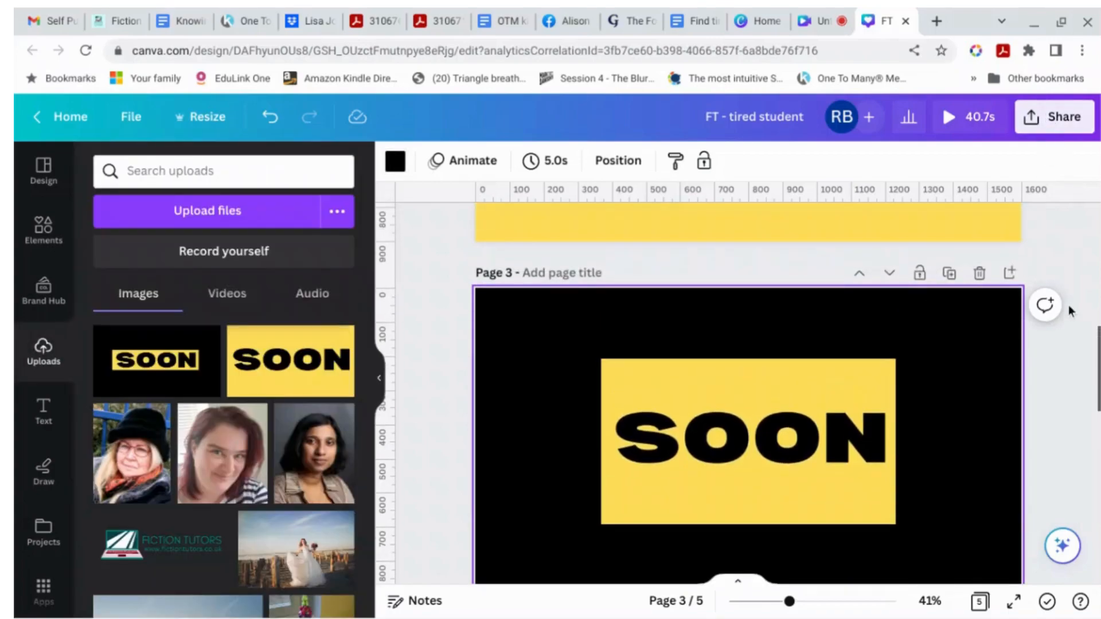
scroll(1068, 305, down, 1)
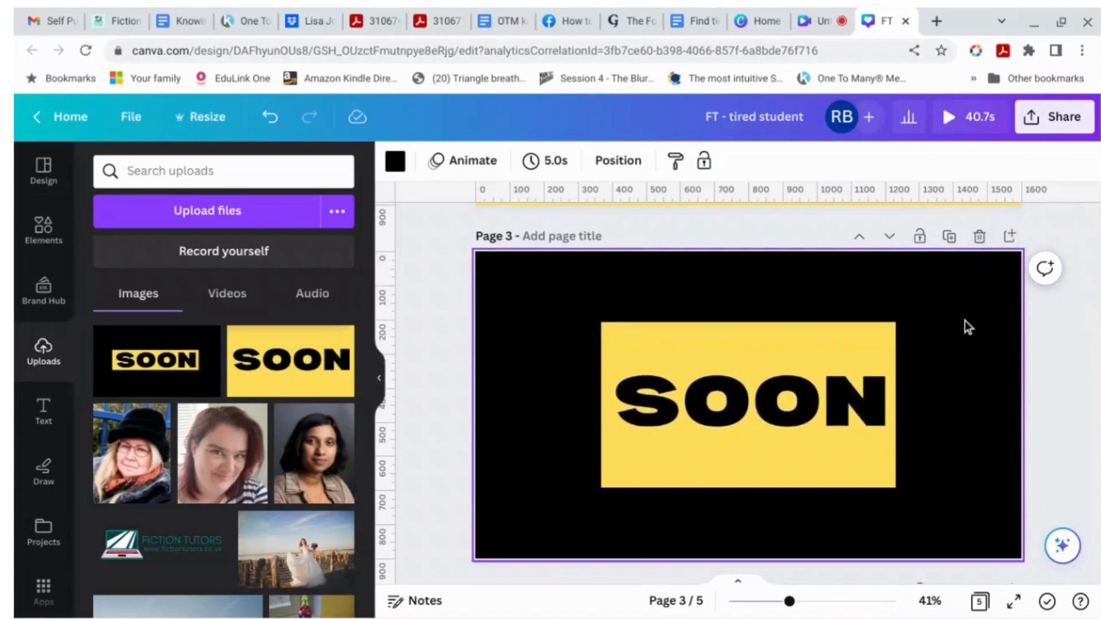
key(Delete)
click(848, 366)
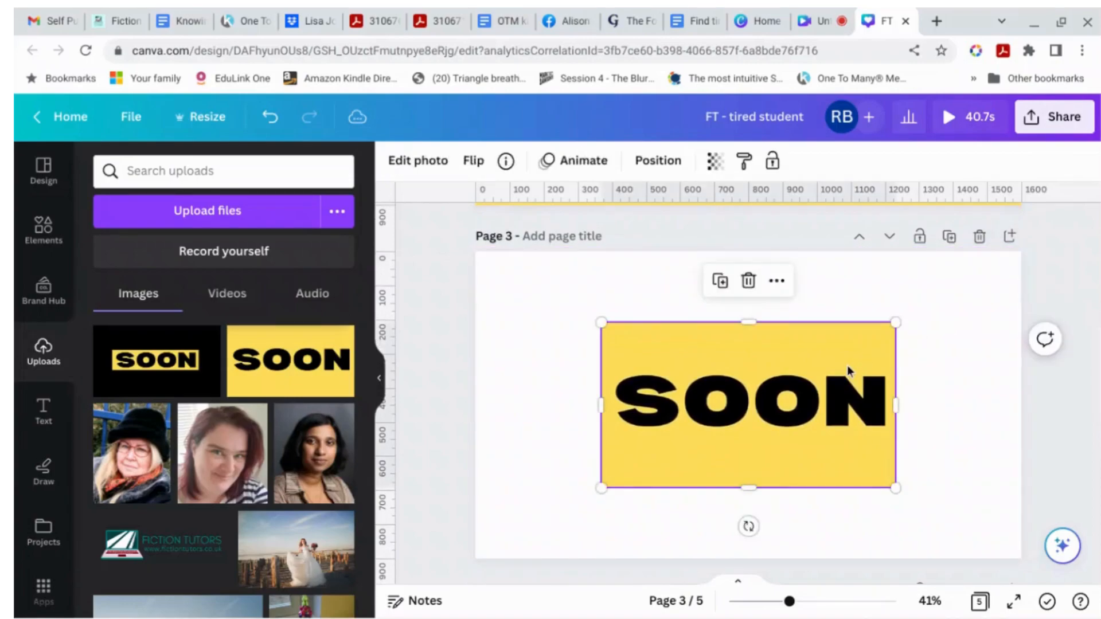
key(Delete)
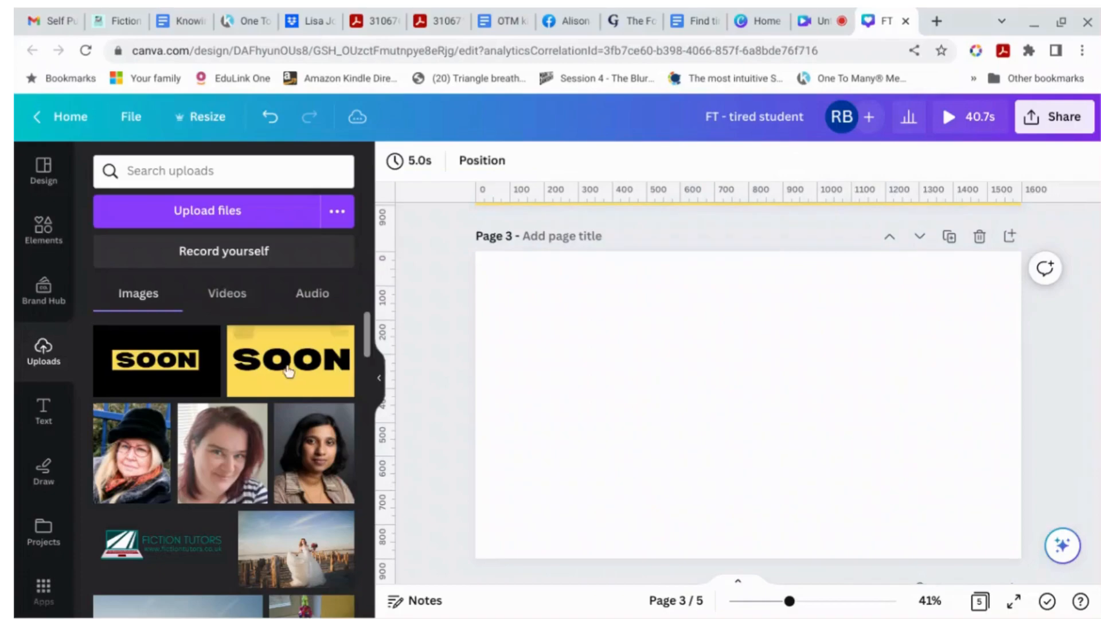
Step: Add the black SOON image to page 3 and resize it to fill the whole page
click(164, 372)
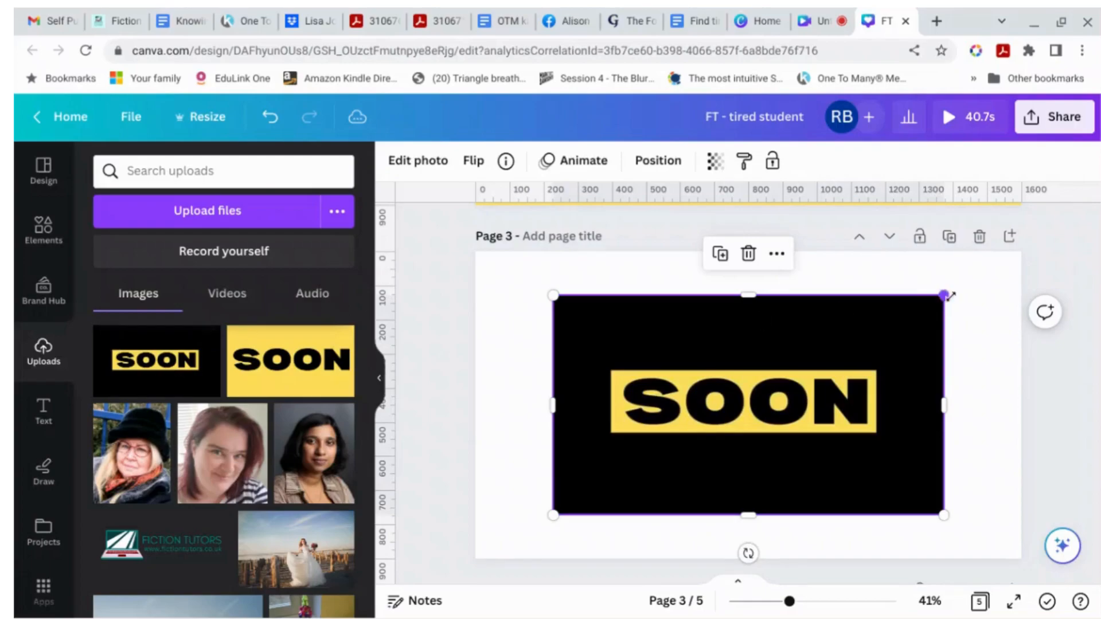
drag(944, 295, 1032, 270)
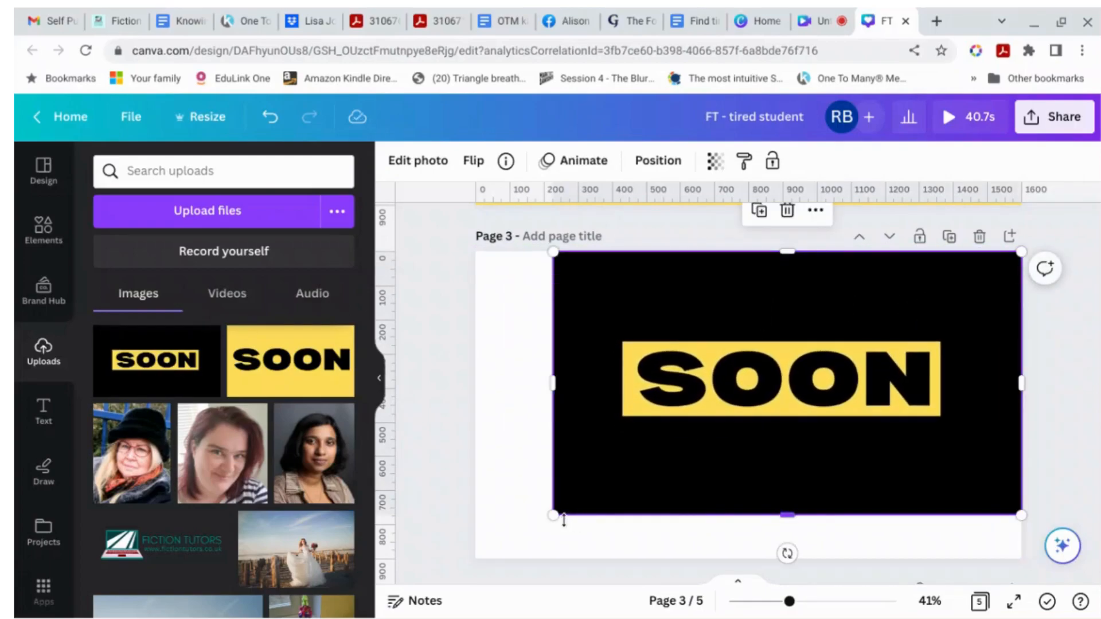
drag(536, 522, 459, 565)
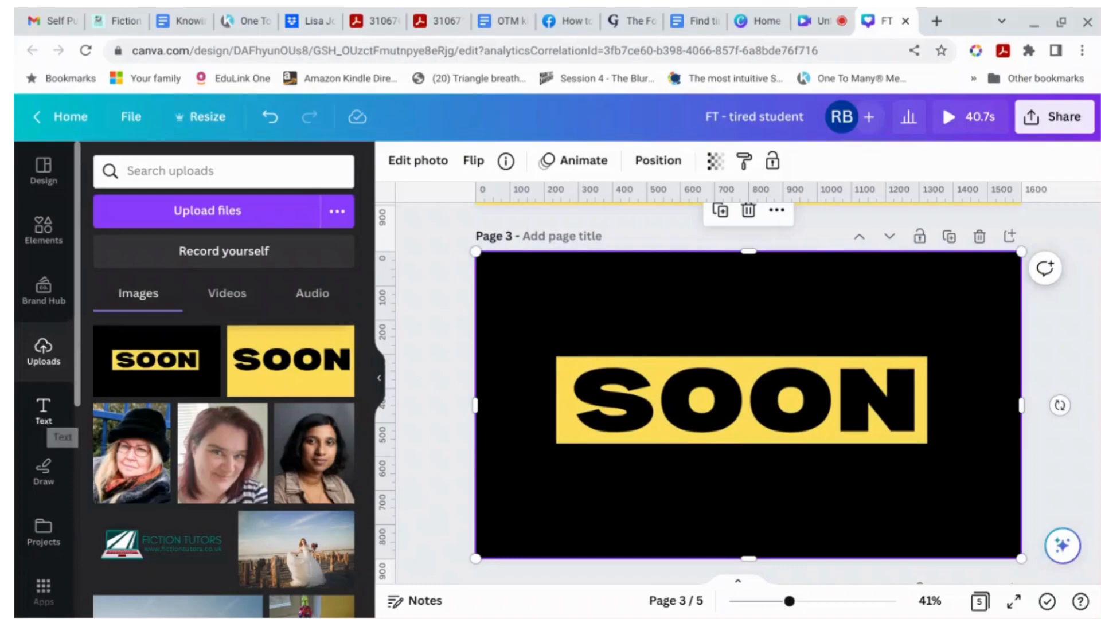
Step: Add a square over the middle of the SOON word and colour it dark red
key(r)
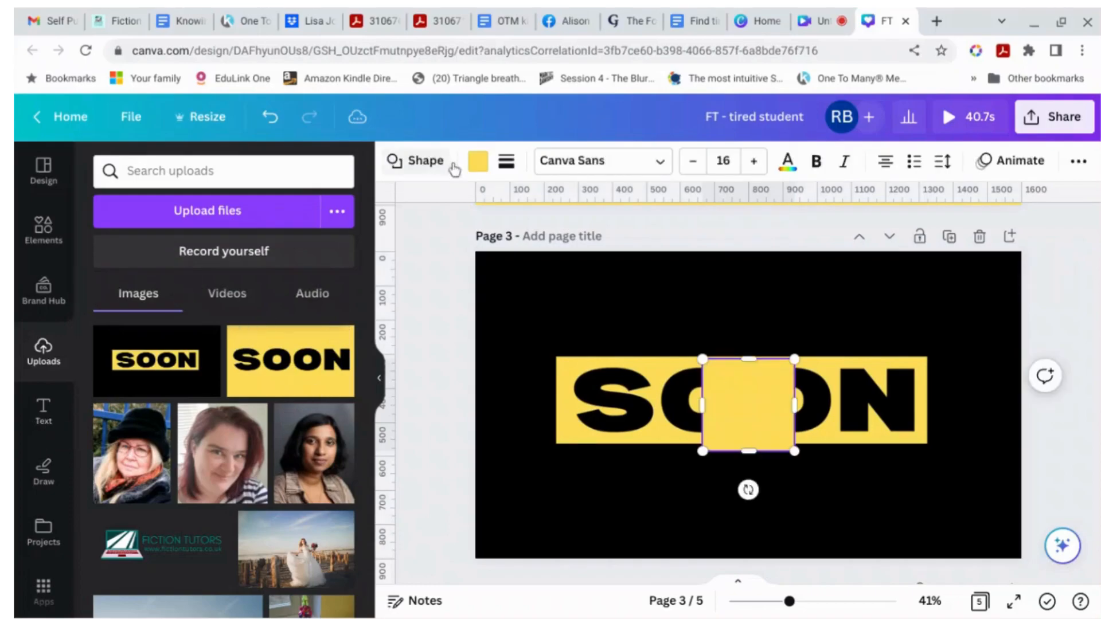
click(478, 161)
click(258, 271)
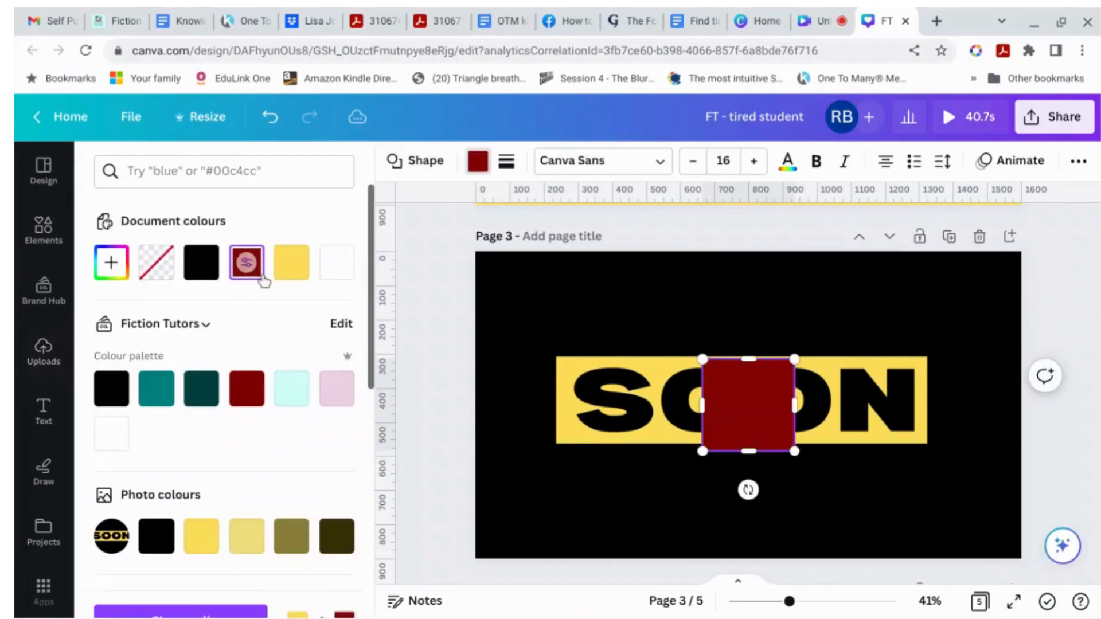
Step: Open the Layers panel and detach the SOON image from the page background
right_click(771, 410)
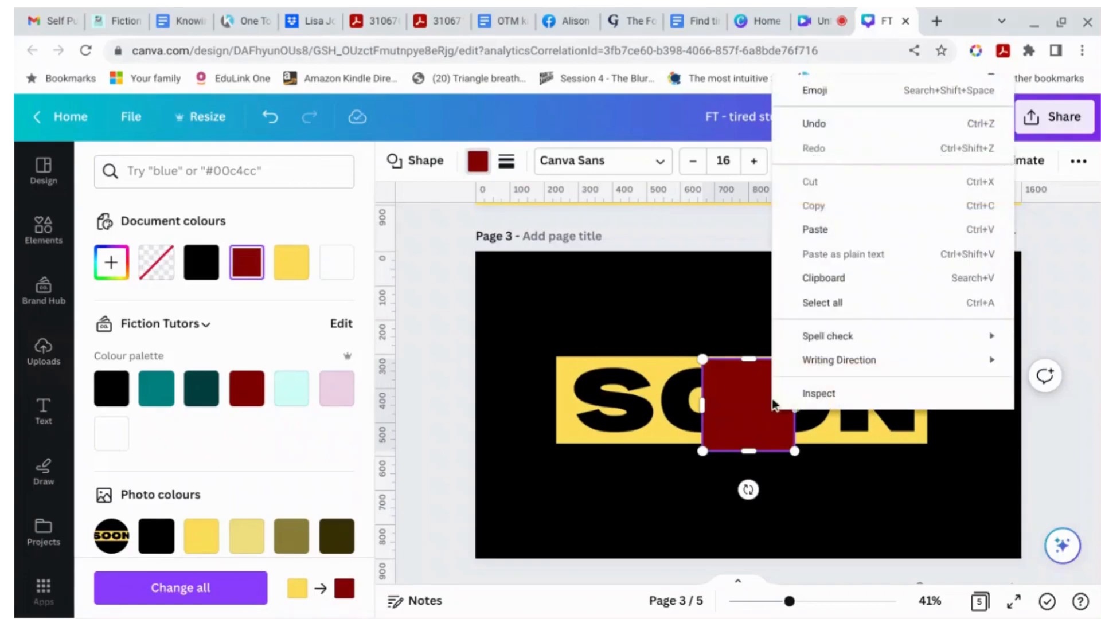
click(1061, 549)
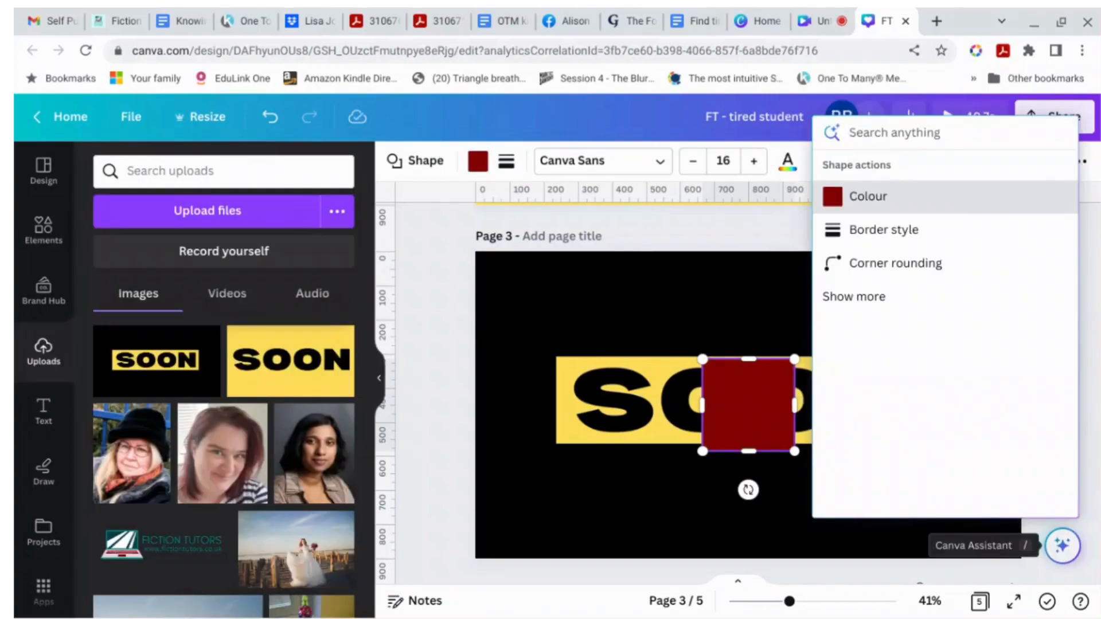
text(layer)
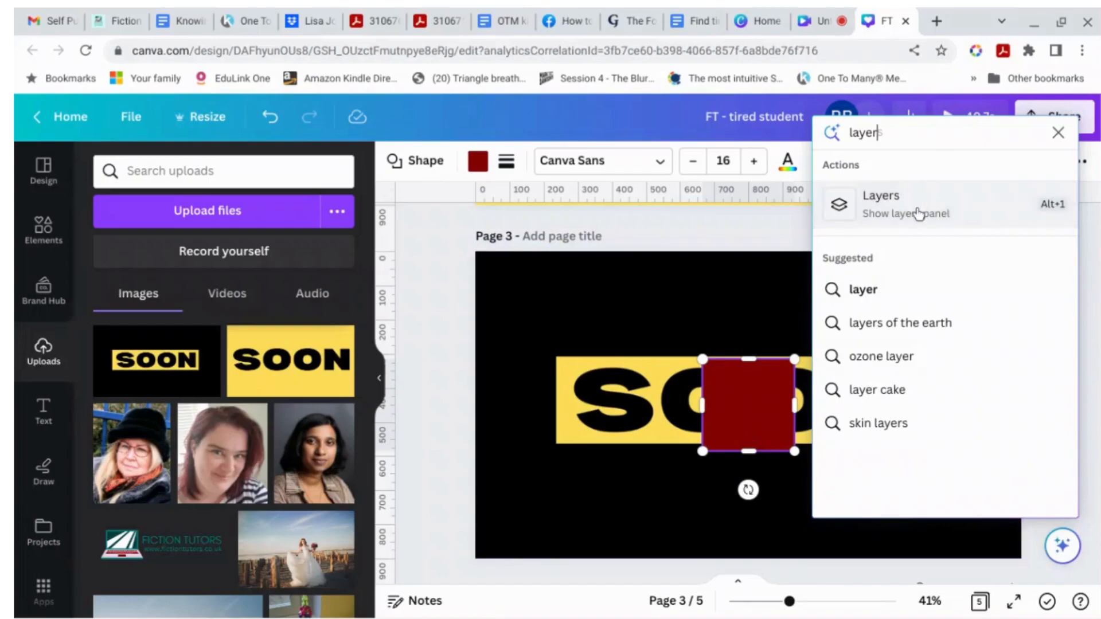
click(919, 213)
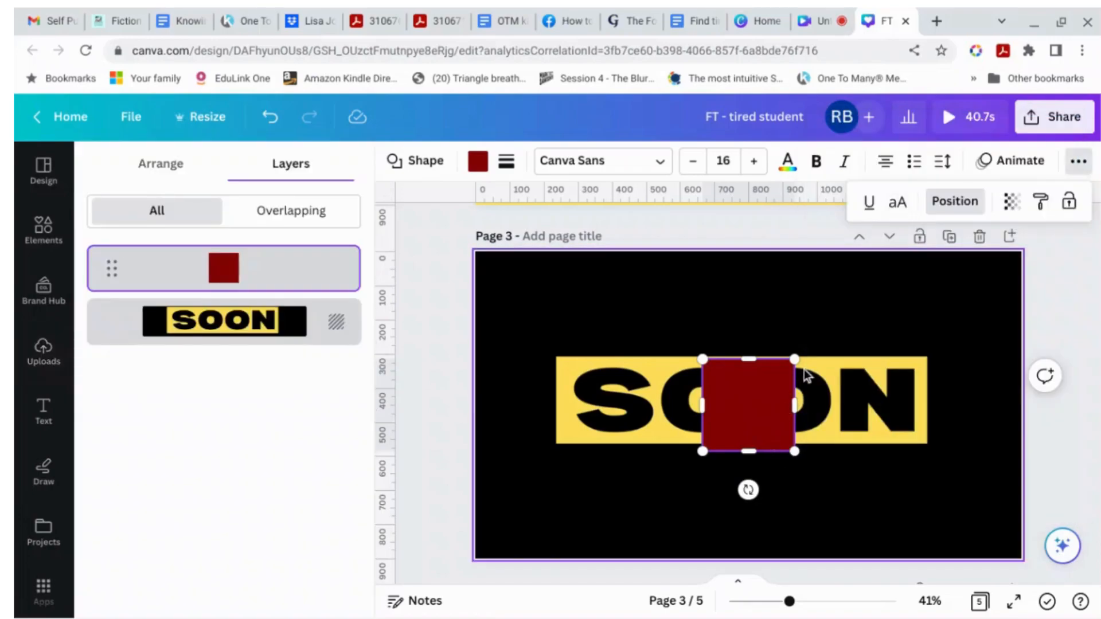
right_click(337, 321)
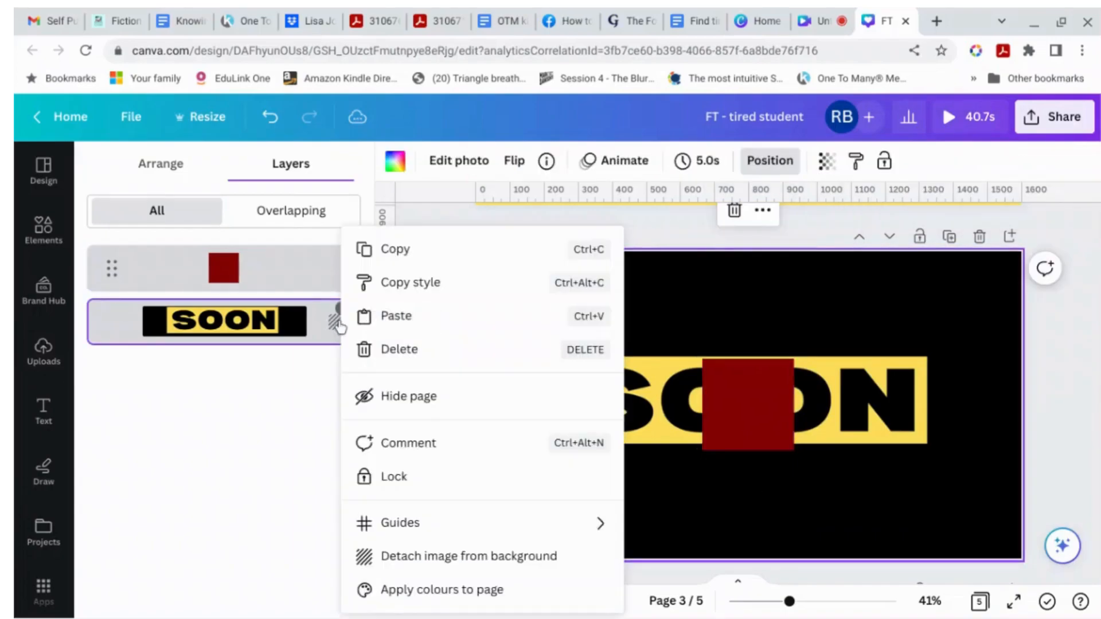
click(438, 556)
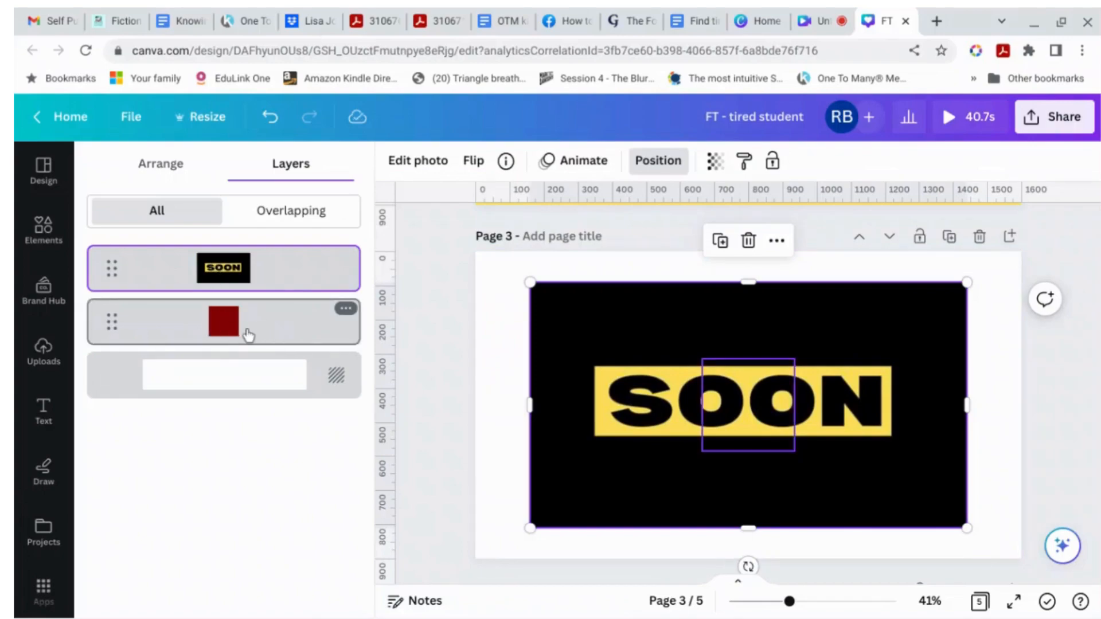
Step: Nudge the red square slightly to the right behind the SOON image
click(776, 414)
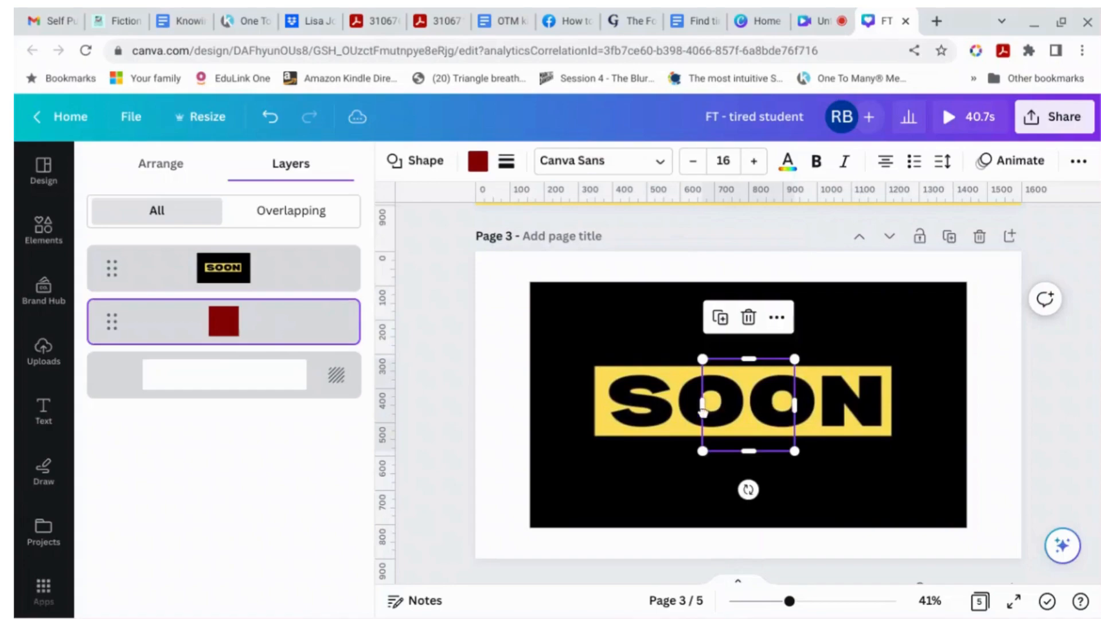
mouse_move(776, 408)
mouse_down()
mouse_move(738, 400)
mouse_move(777, 398)
mouse_move(743, 397)
mouse_move(787, 410)
mouse_up()
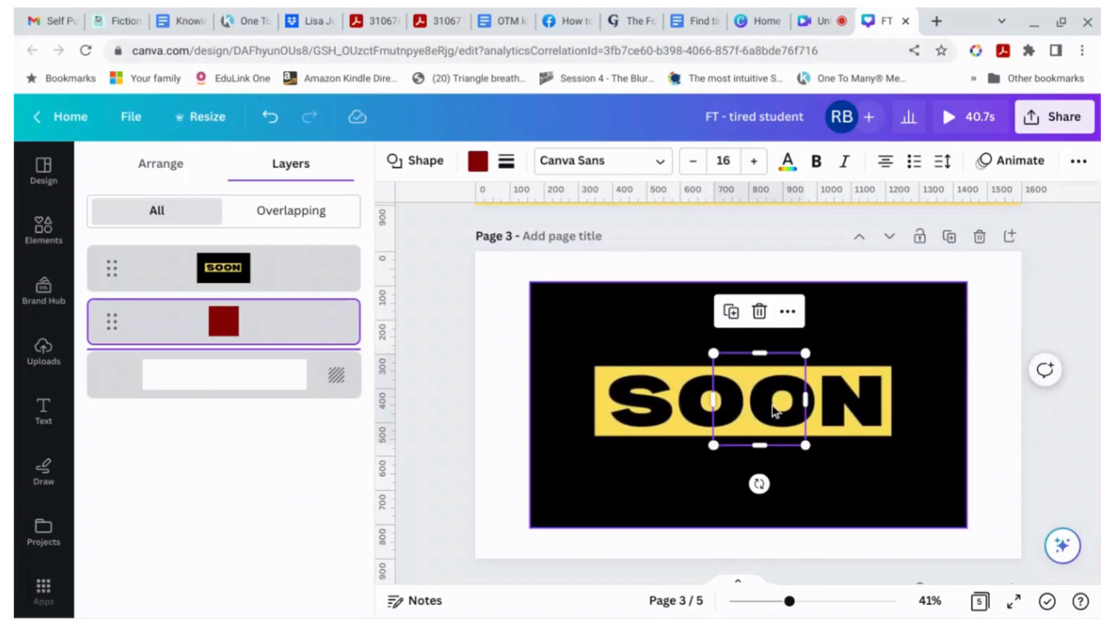
Step: Delete the red square and enlarge the SOON image so it extends past the page edges
click(760, 312)
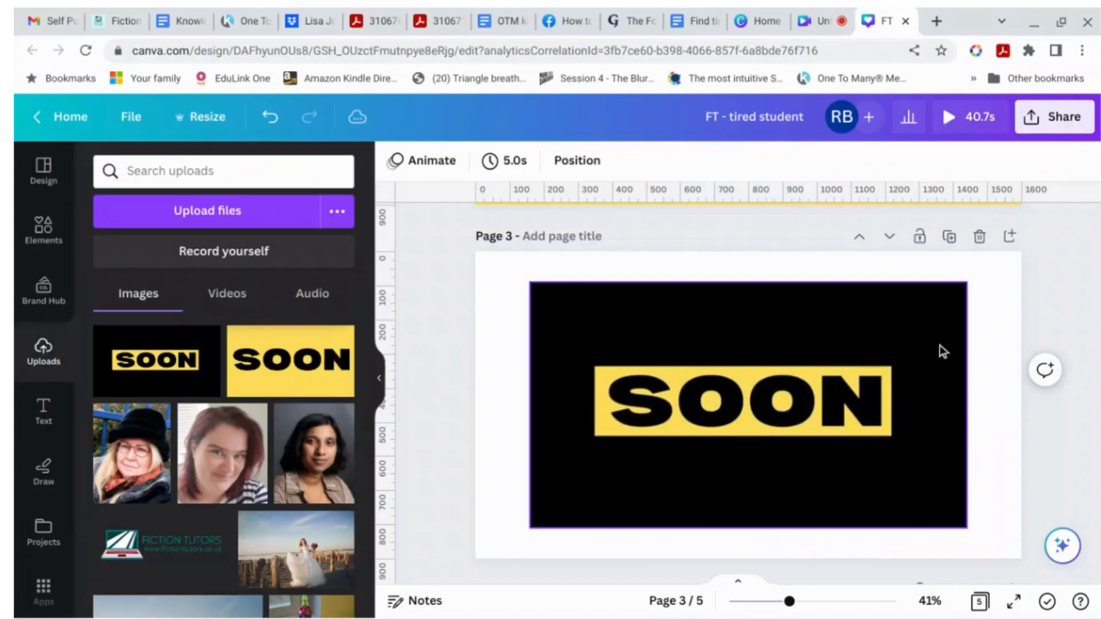
click(964, 291)
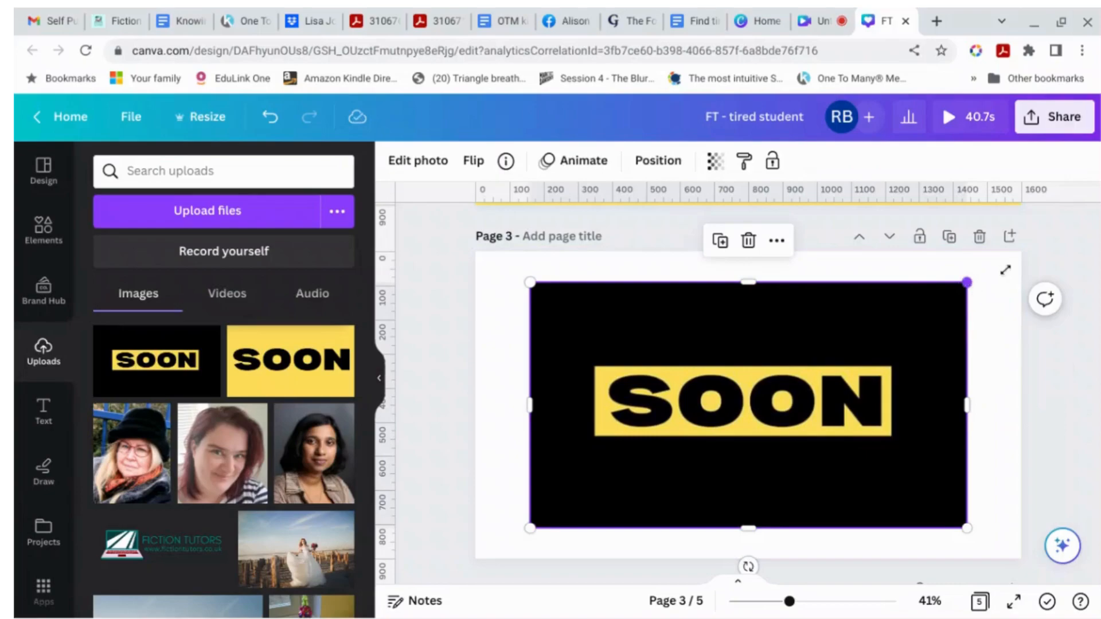
drag(967, 282, 1027, 248)
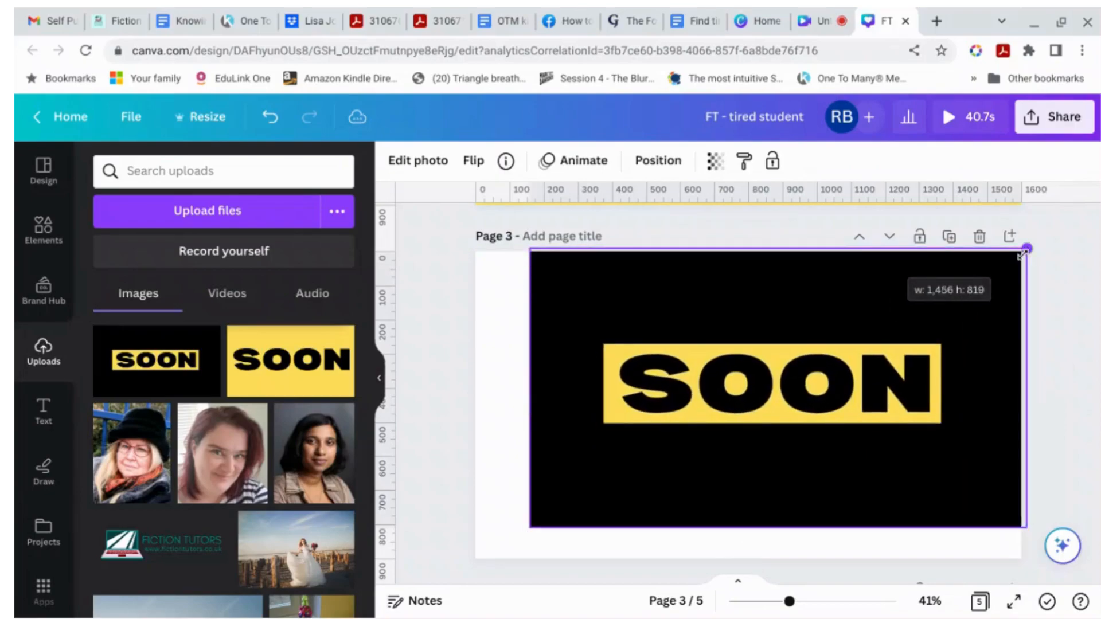
drag(531, 528, 467, 556)
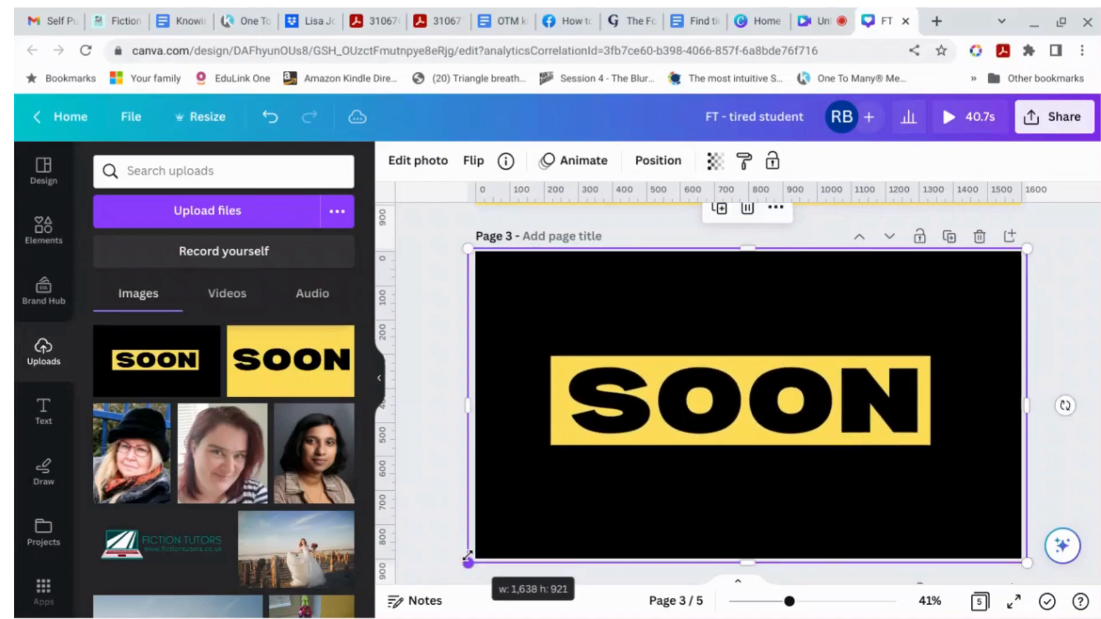
Step: Remove the SOON image's background with BG Remover
click(442, 166)
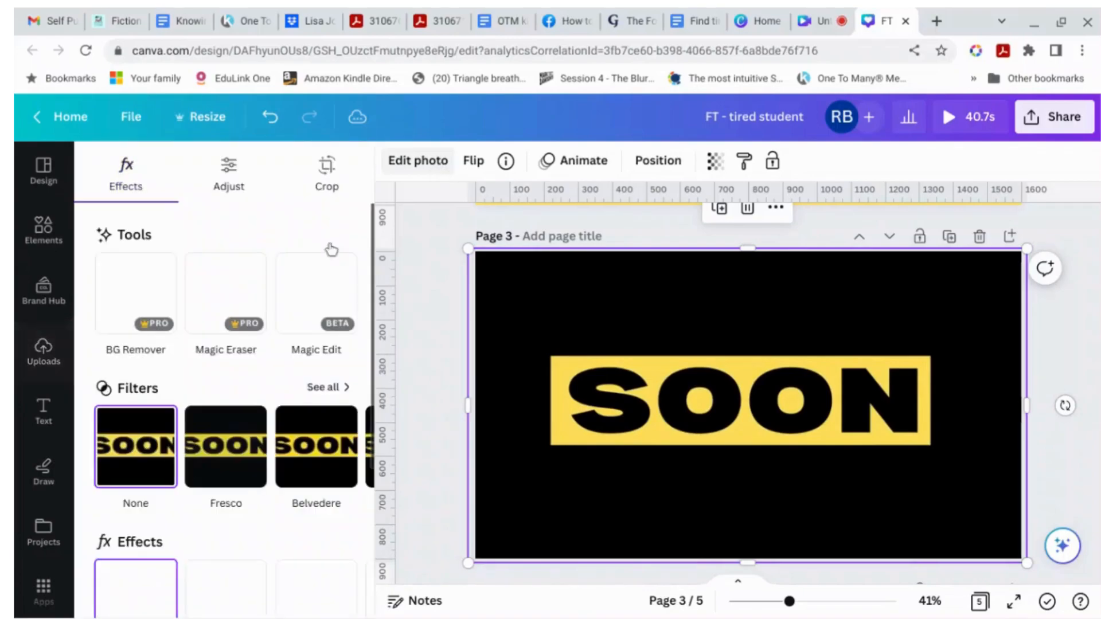
click(142, 308)
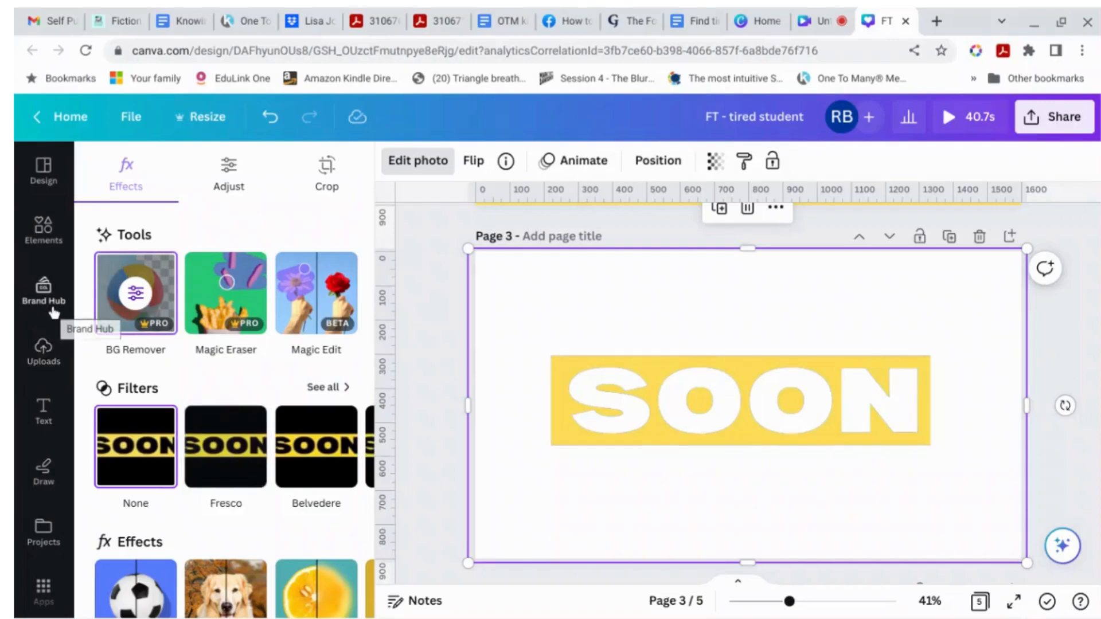
Step: Try adding a dark red square layered behind the SOON image, then delete it
key(r)
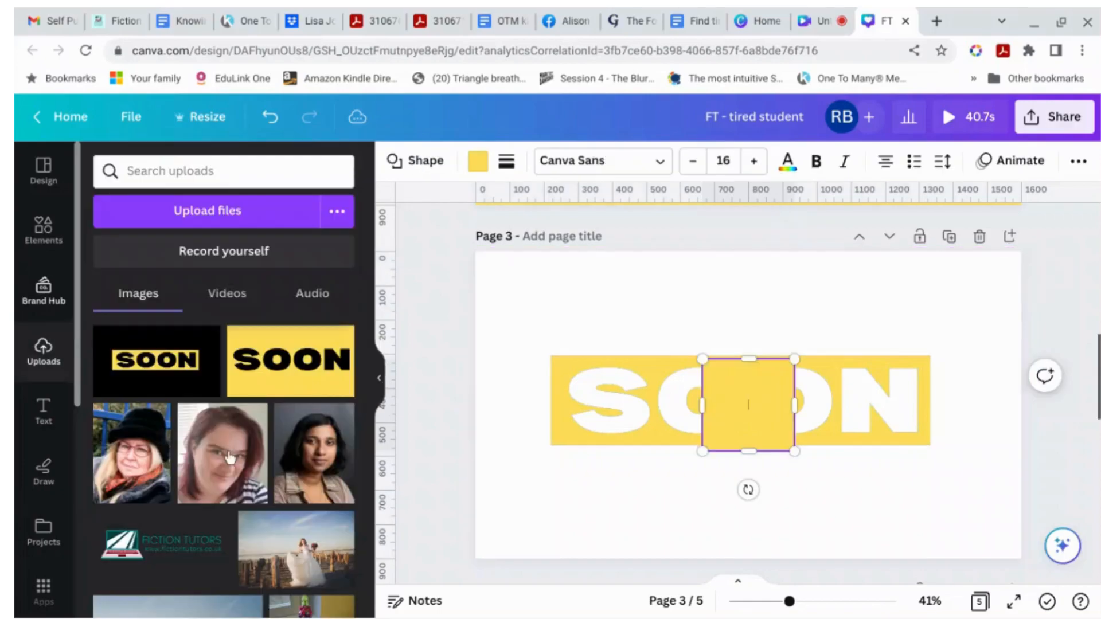
click(478, 160)
click(245, 265)
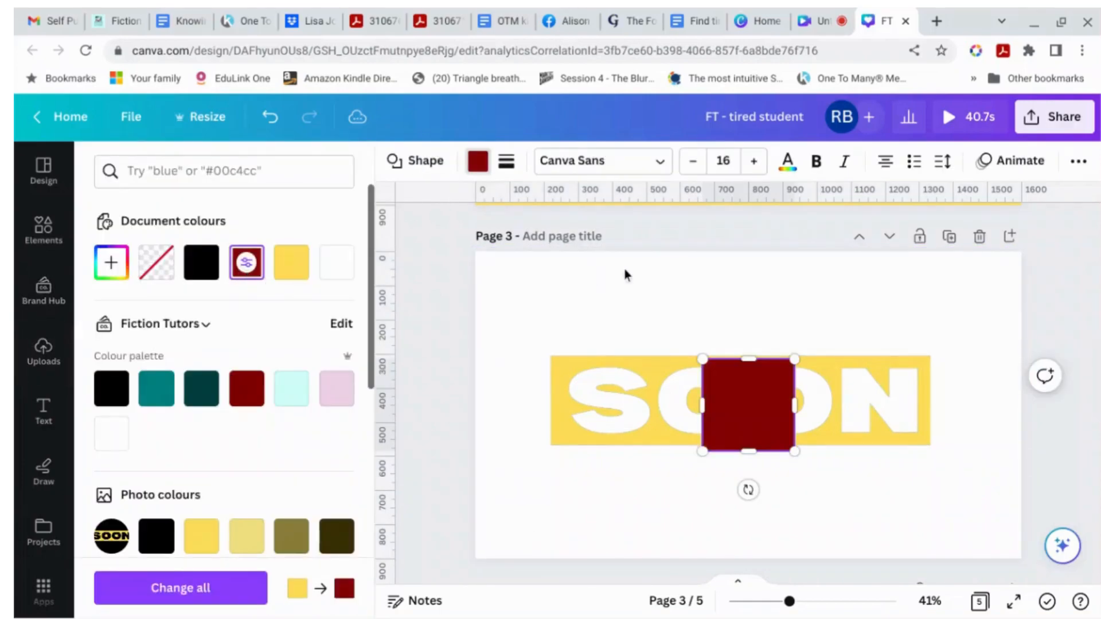
click(1078, 162)
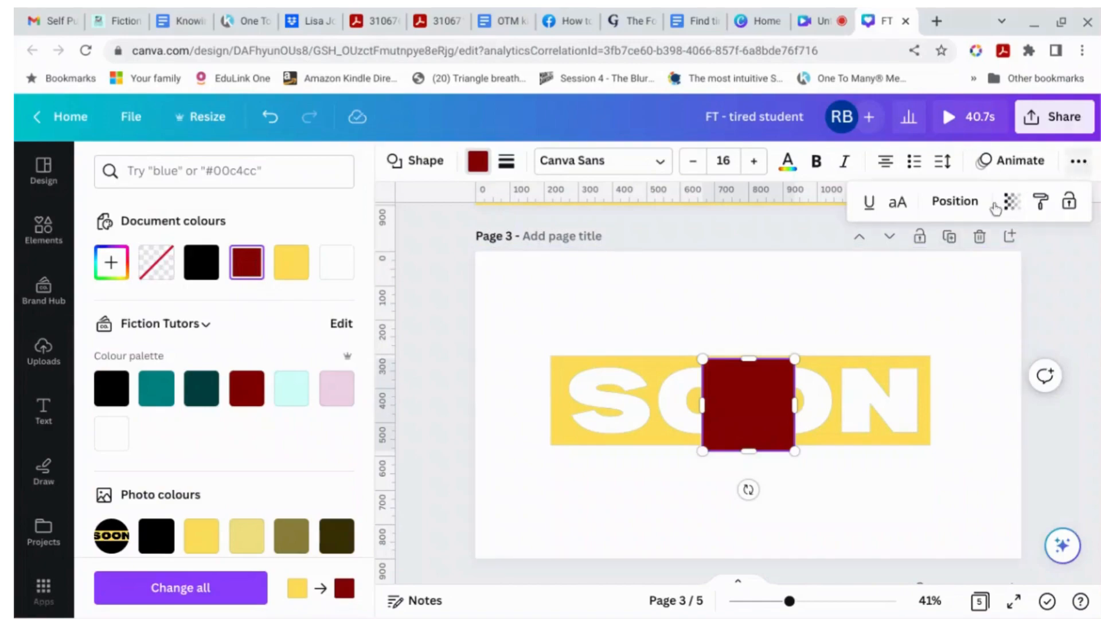
click(956, 202)
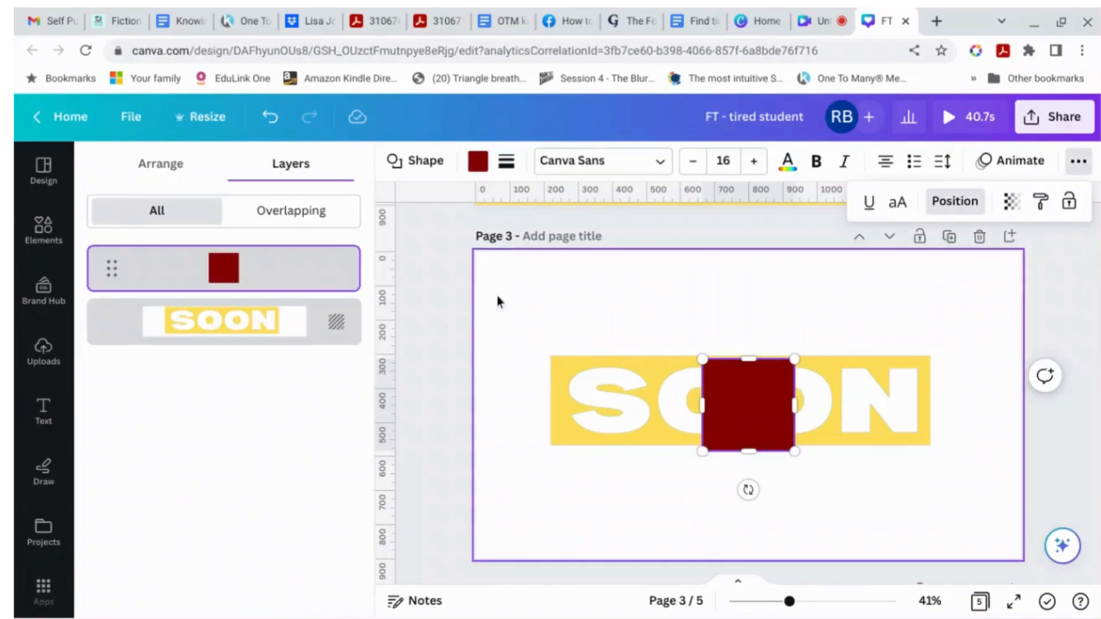
click(346, 328)
right_click(346, 327)
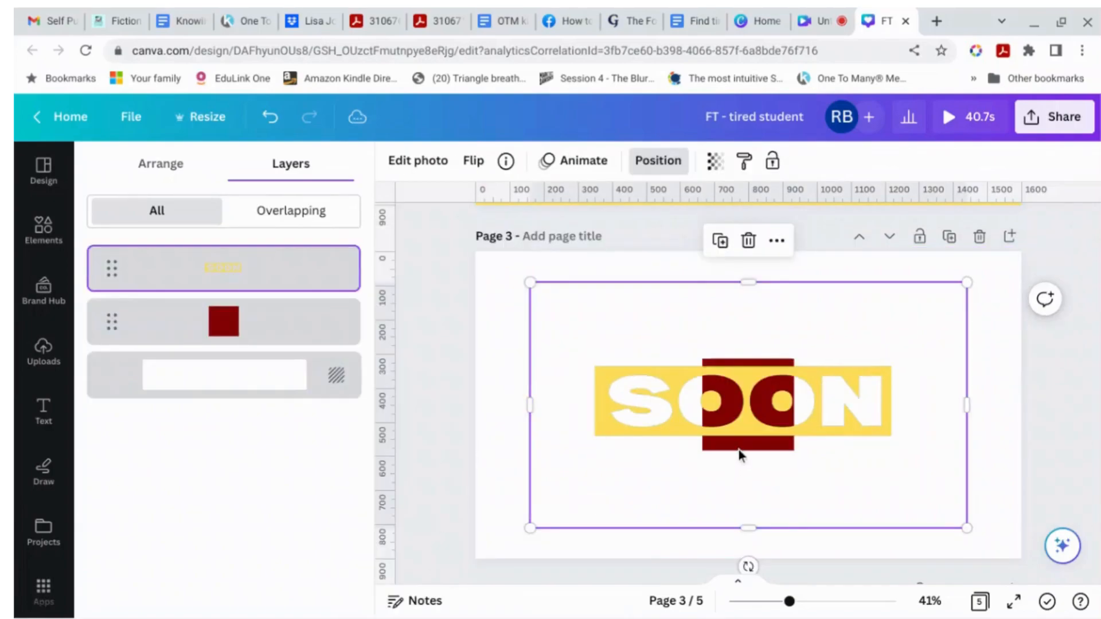
click(321, 334)
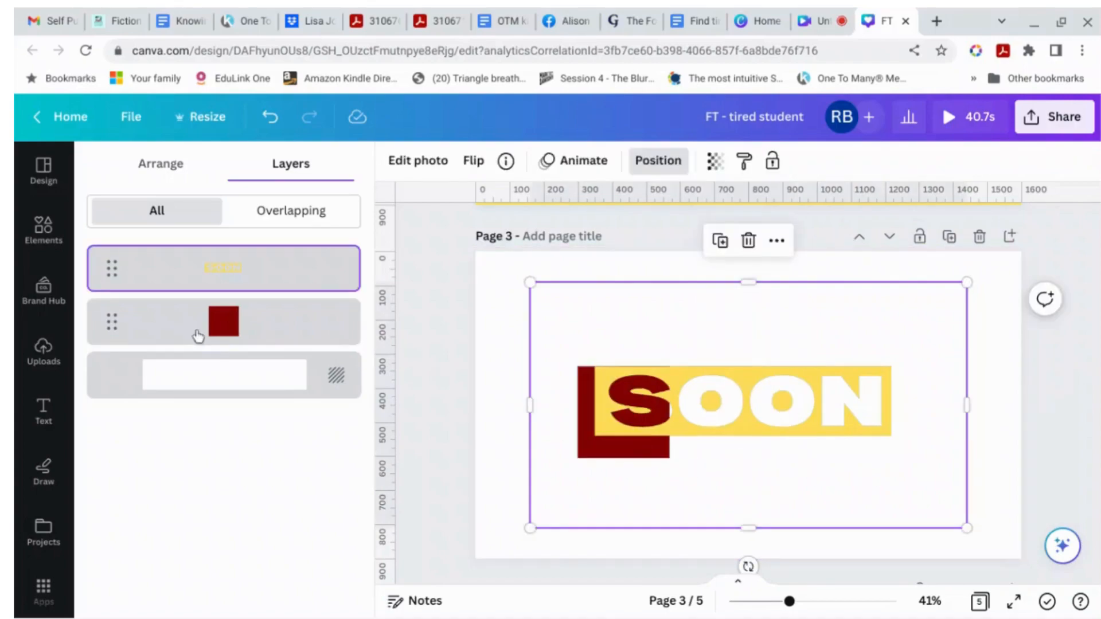
click(302, 328)
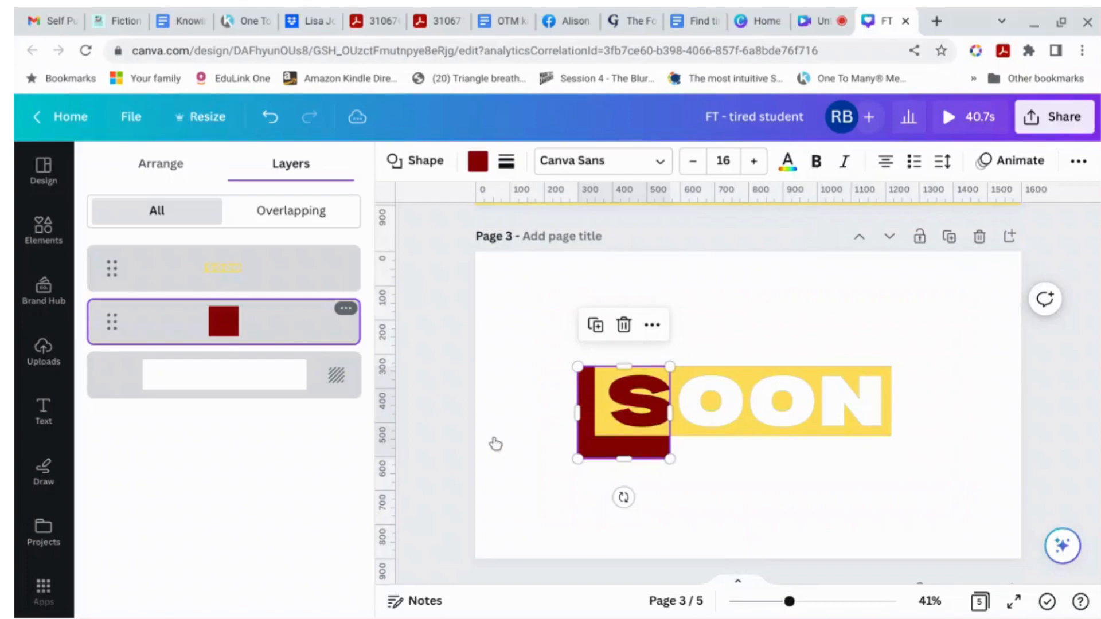
key(Delete)
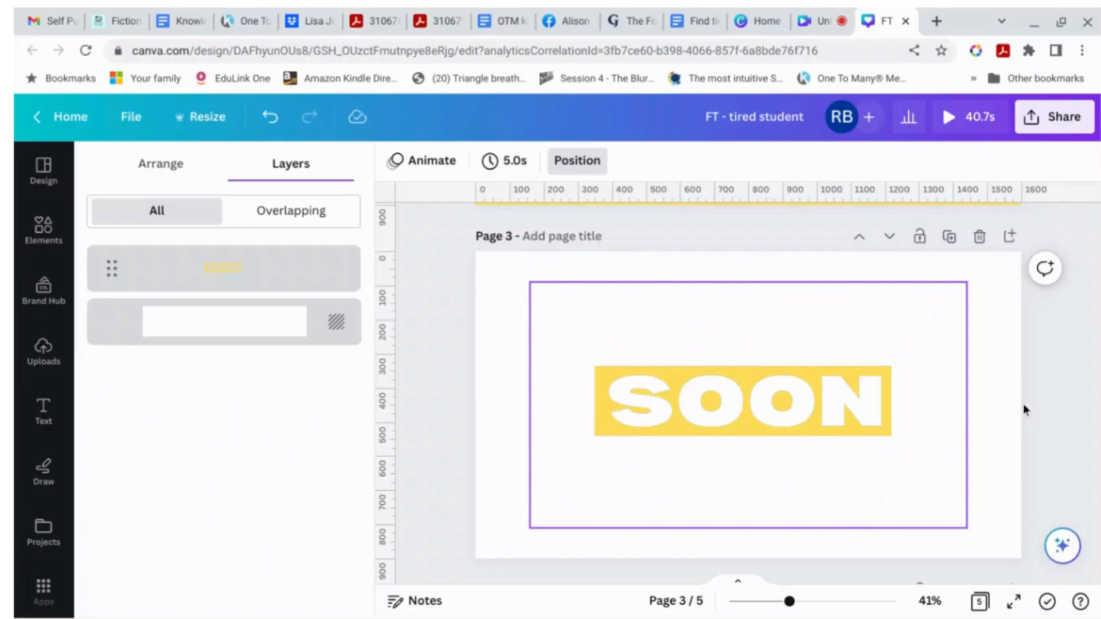
Step: Move the SOON image lower on the page and enlarge it
drag(860, 365, 843, 438)
mouse_move(529, 354)
mouse_down()
mouse_move(408, 330)
mouse_move(550, 345)
mouse_up()
drag(622, 354, 684, 365)
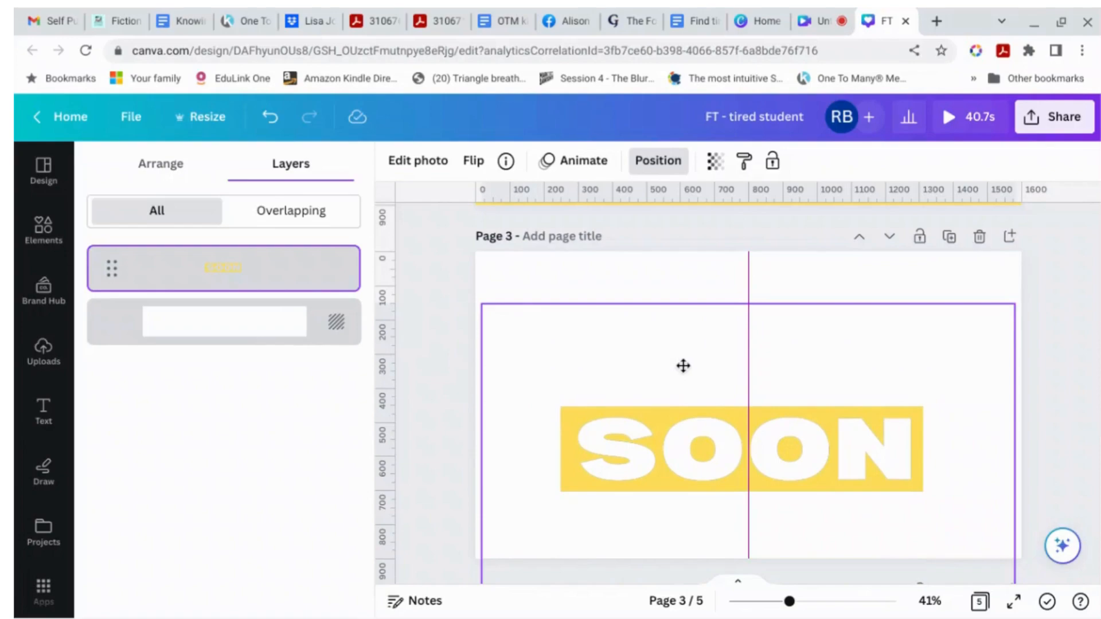
drag(920, 354, 920, 354)
click(1083, 345)
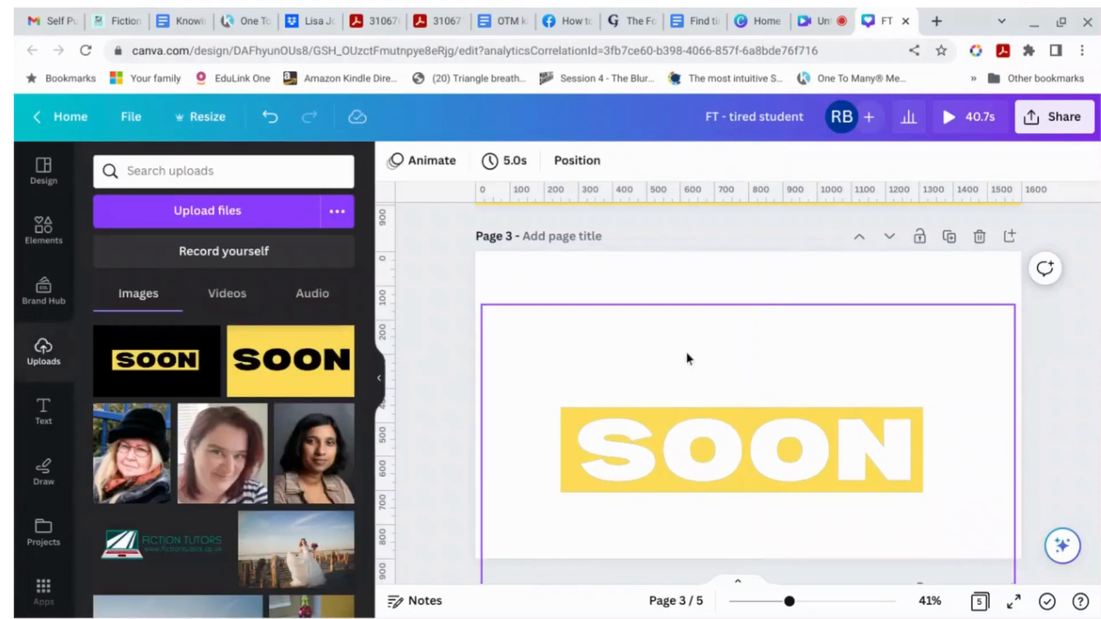
Step: Add a heading text box reading COMING
click(43, 409)
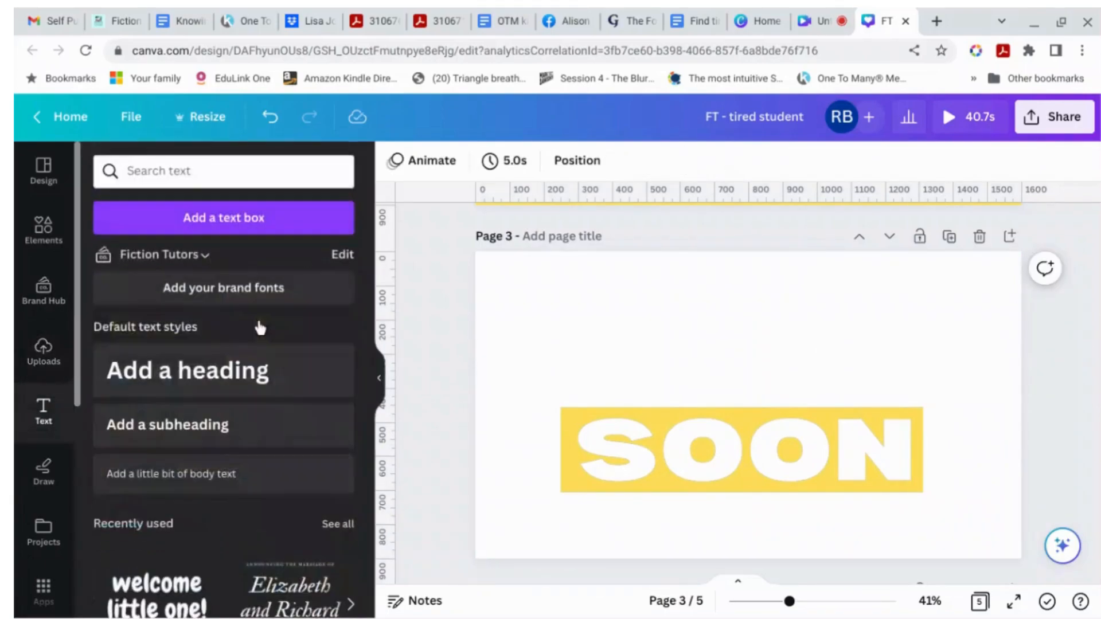
click(244, 381)
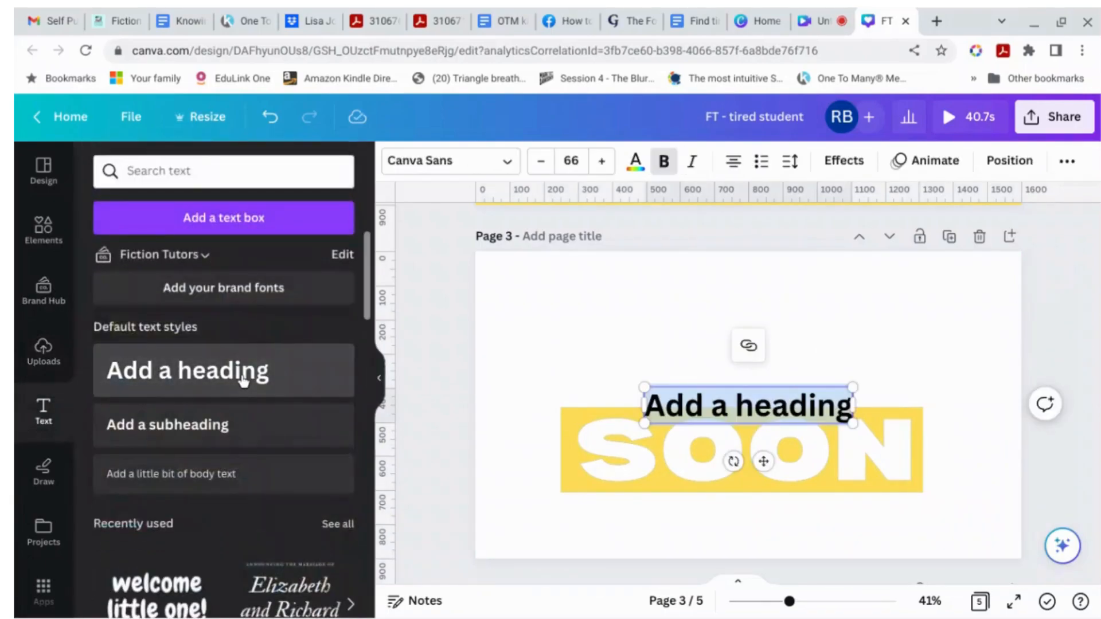
text(COMING)
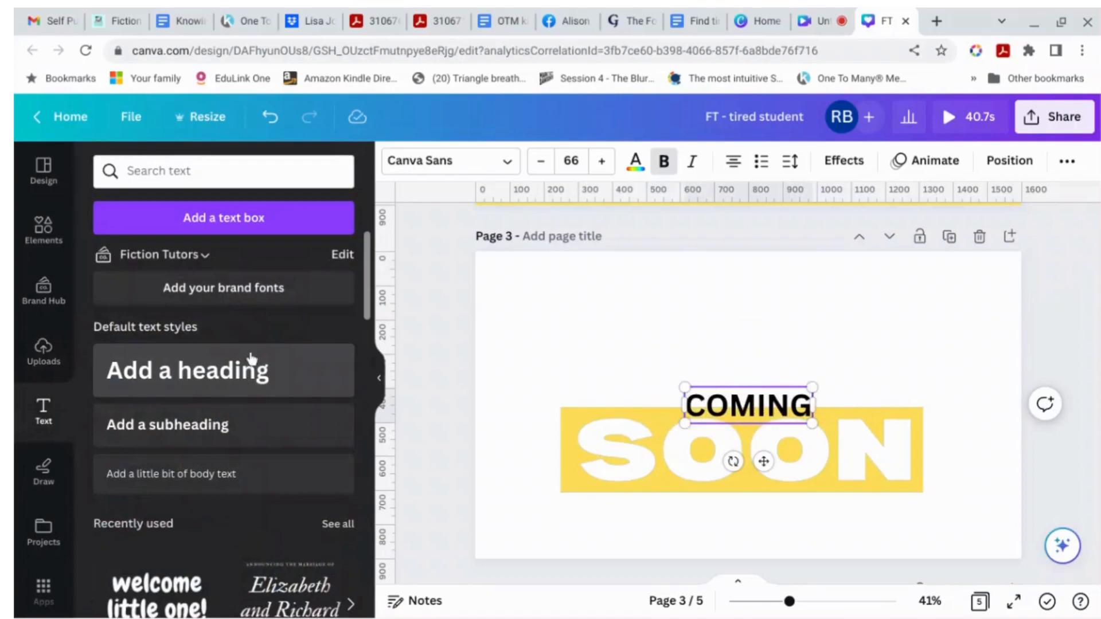
Step: Enlarge the COMING heading to about 193 font size and centre it just above SOON
drag(677, 384, 548, 348)
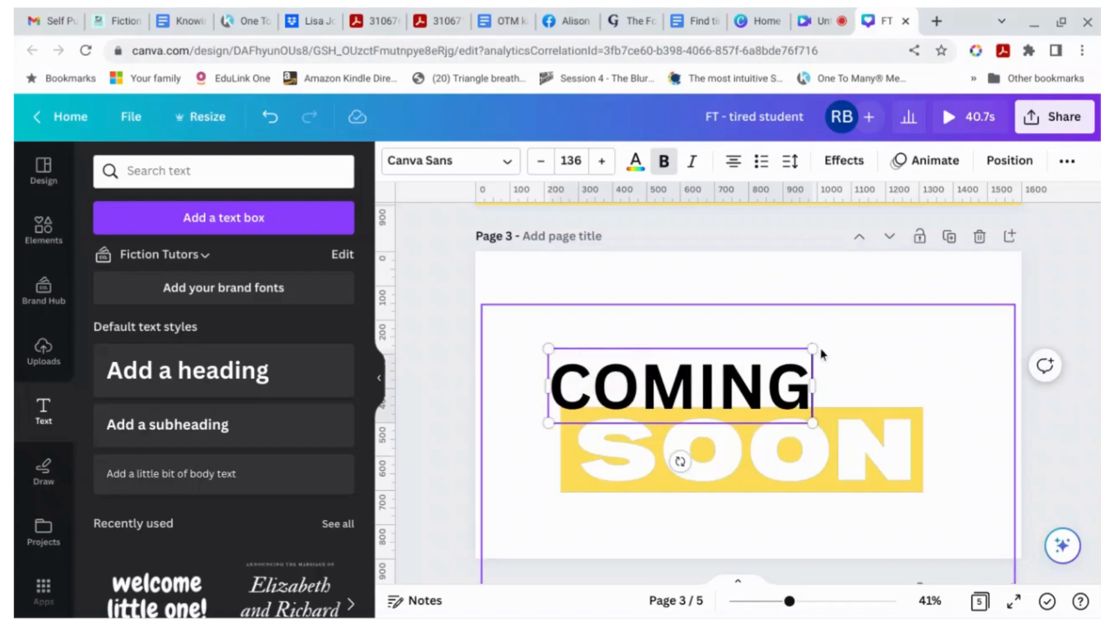
drag(813, 349, 926, 310)
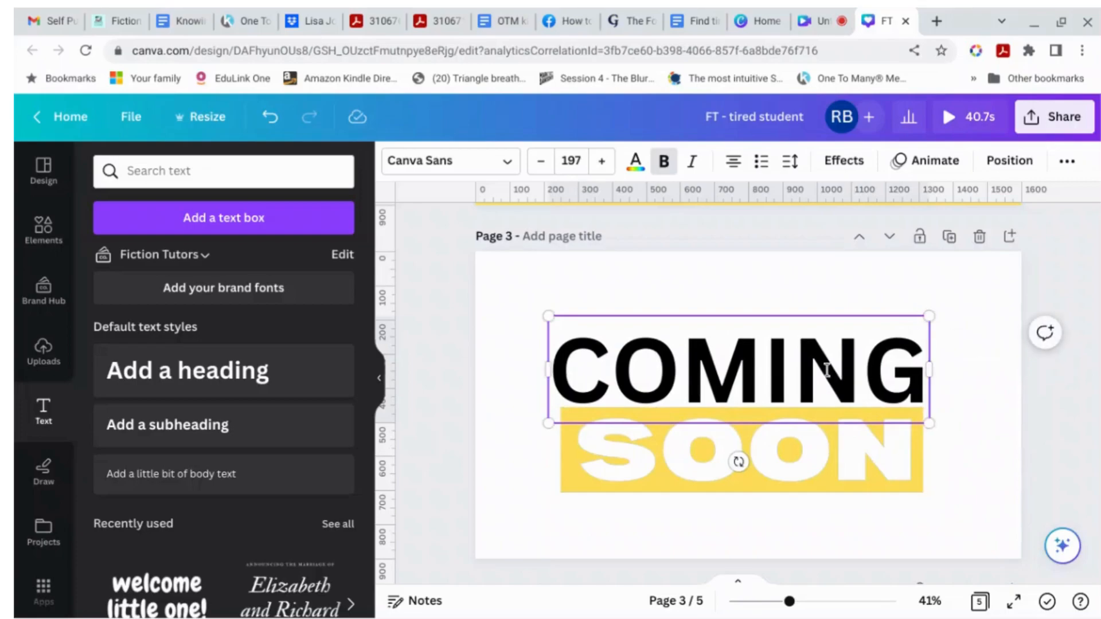
click(1084, 380)
drag(782, 374, 792, 353)
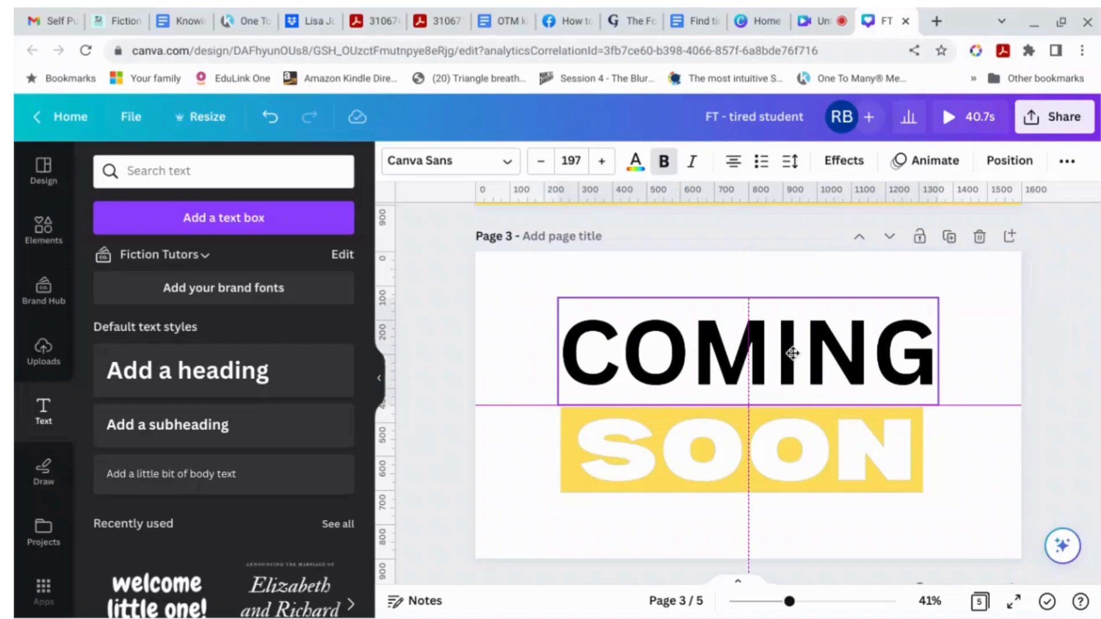
drag(793, 353, 792, 354)
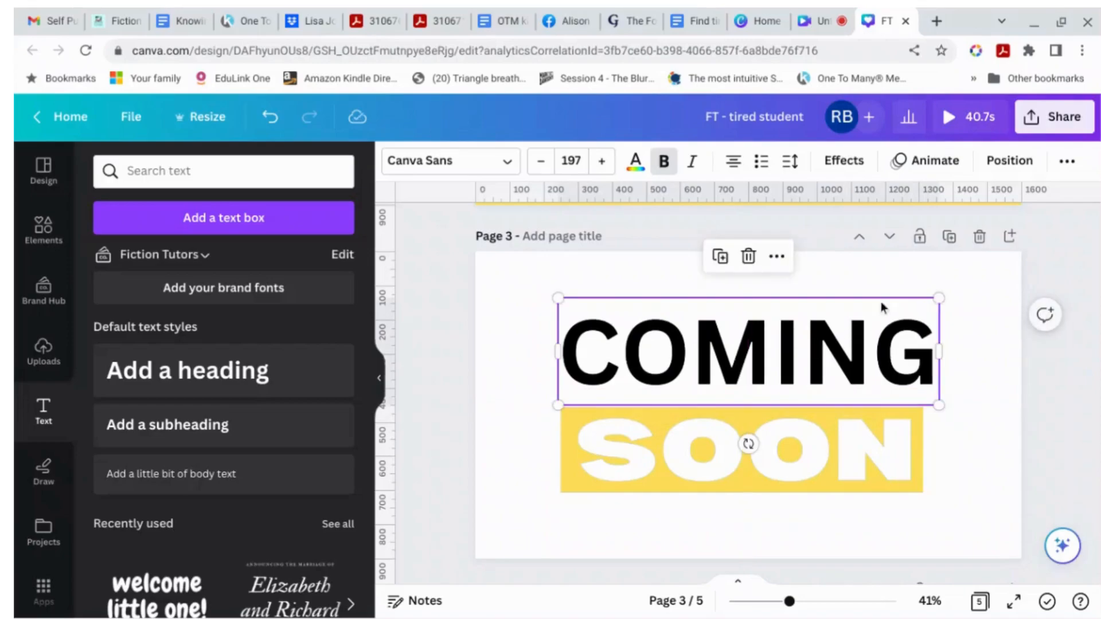
drag(938, 296, 933, 297)
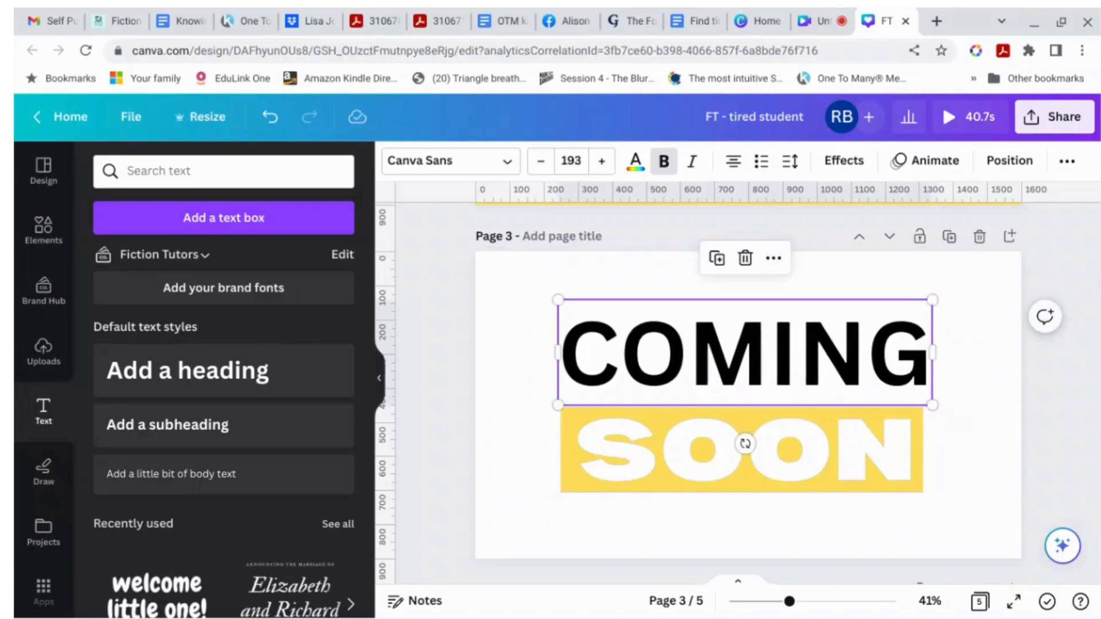
click(1092, 306)
Step: Colour the COMING text dark red
click(835, 364)
click(637, 166)
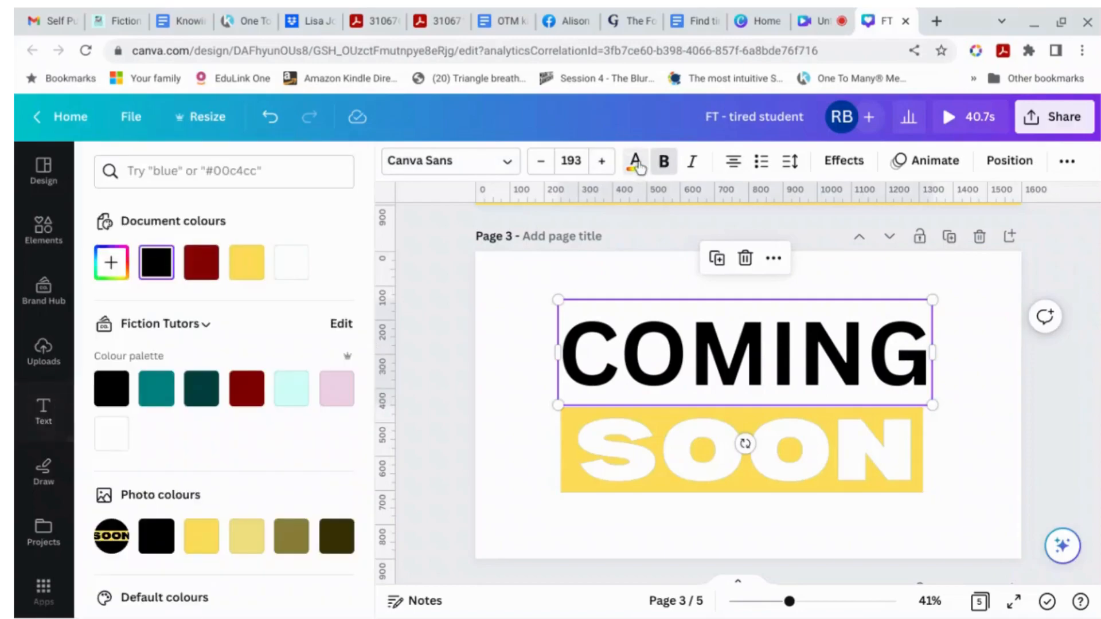
click(199, 274)
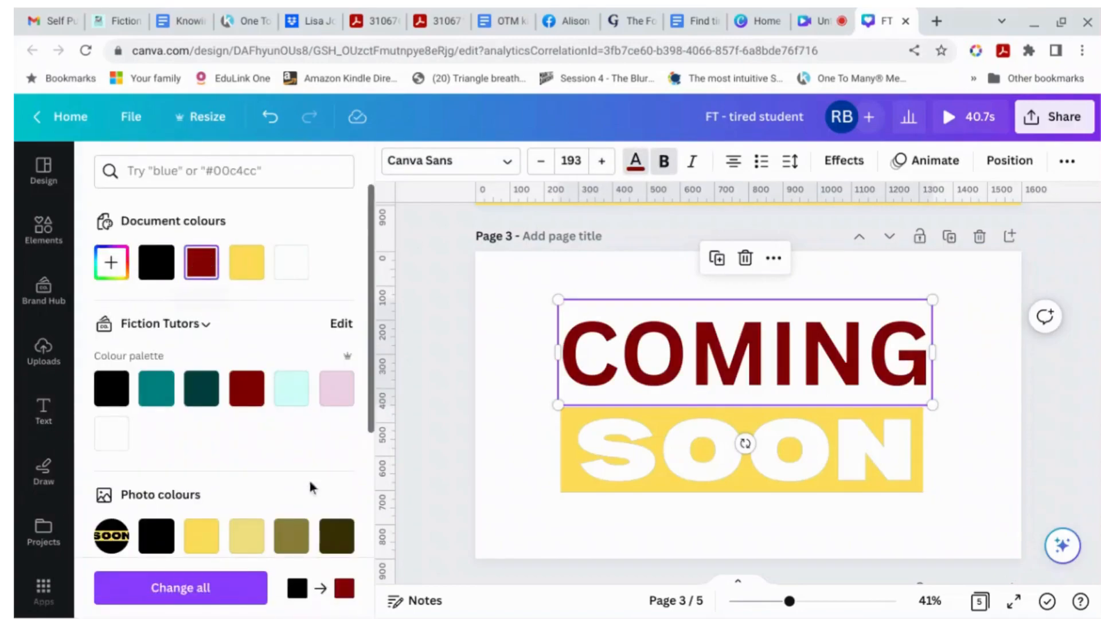
Step: Clear the red ink search and add the recently used blood red ink swirl video to the page
click(466, 470)
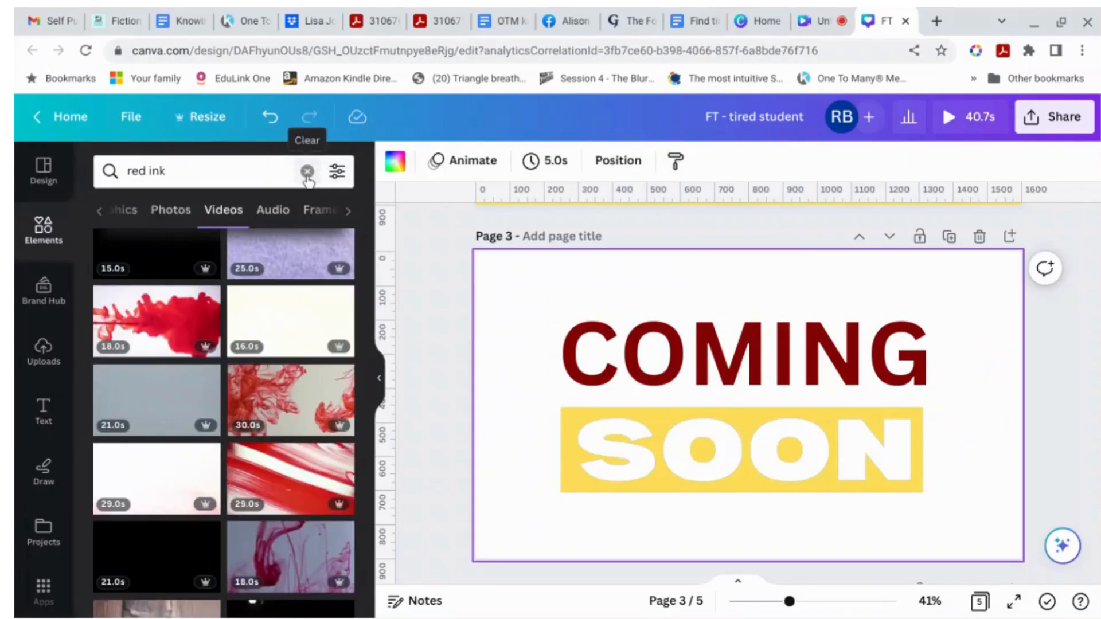
click(307, 172)
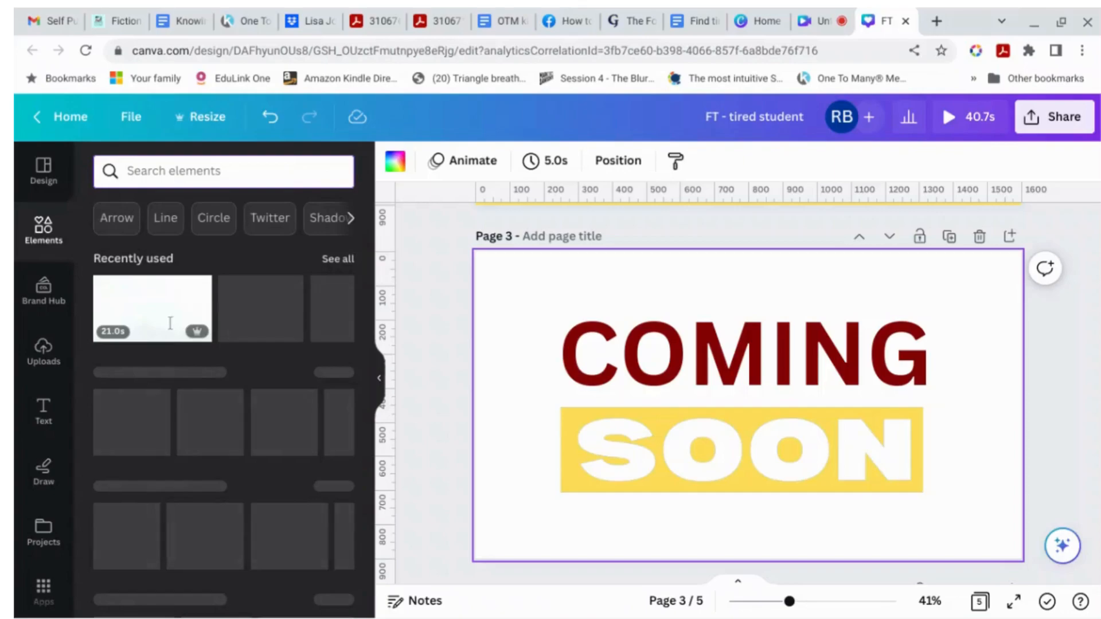
click(189, 320)
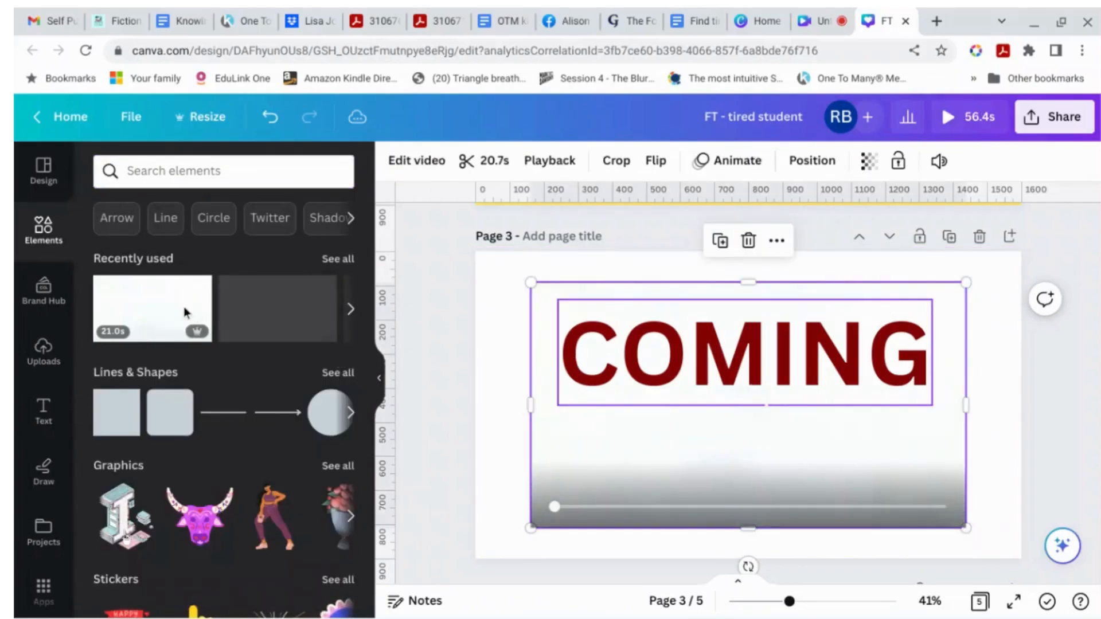
mouse_move(186, 301)
click(198, 293)
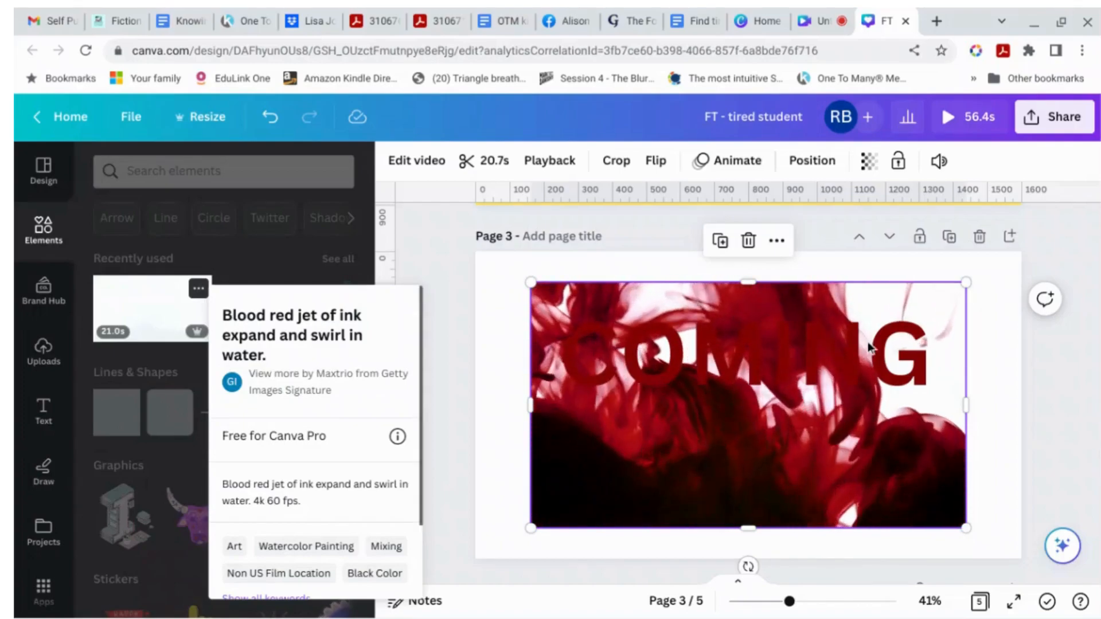
click(1024, 353)
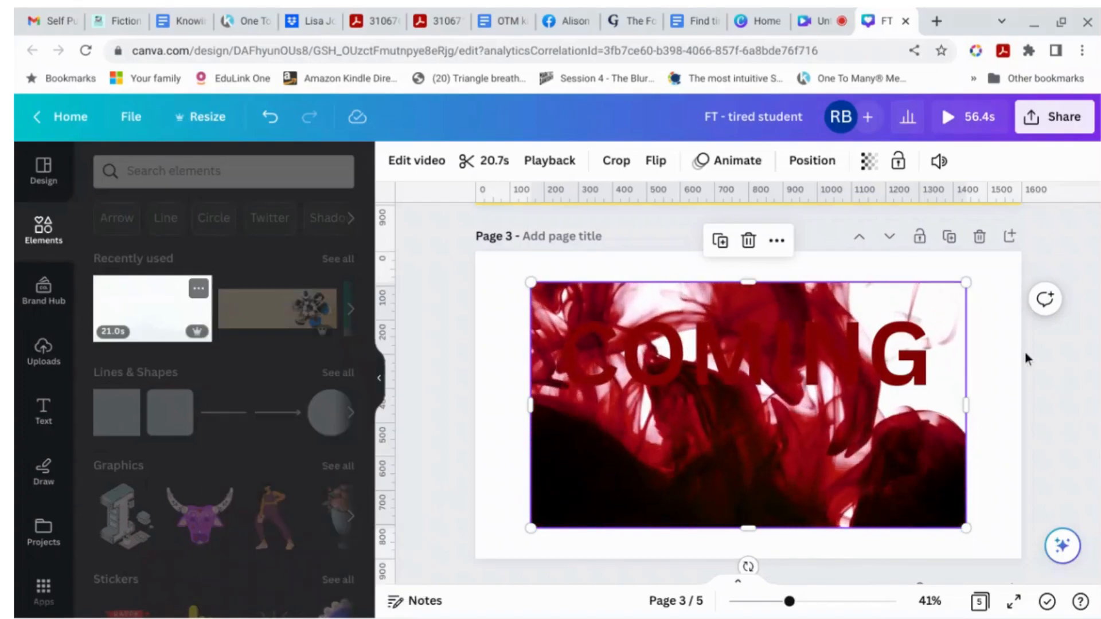
click(1062, 459)
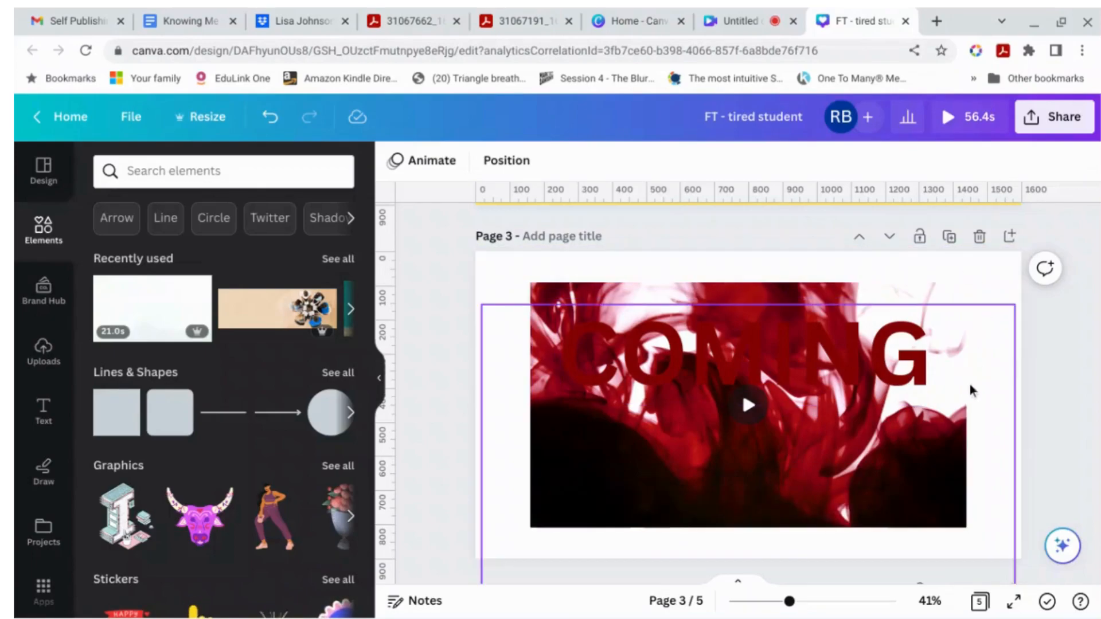
Step: Move the red ink video layer below the SOON lettering in the page's layer order
click(1058, 552)
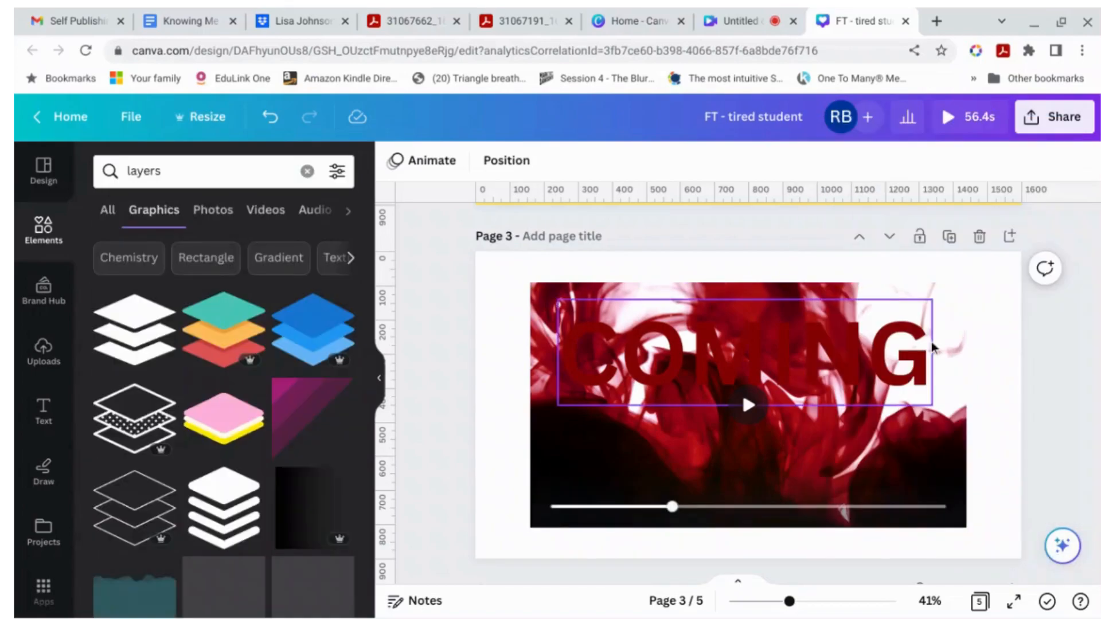
right_click(932, 342)
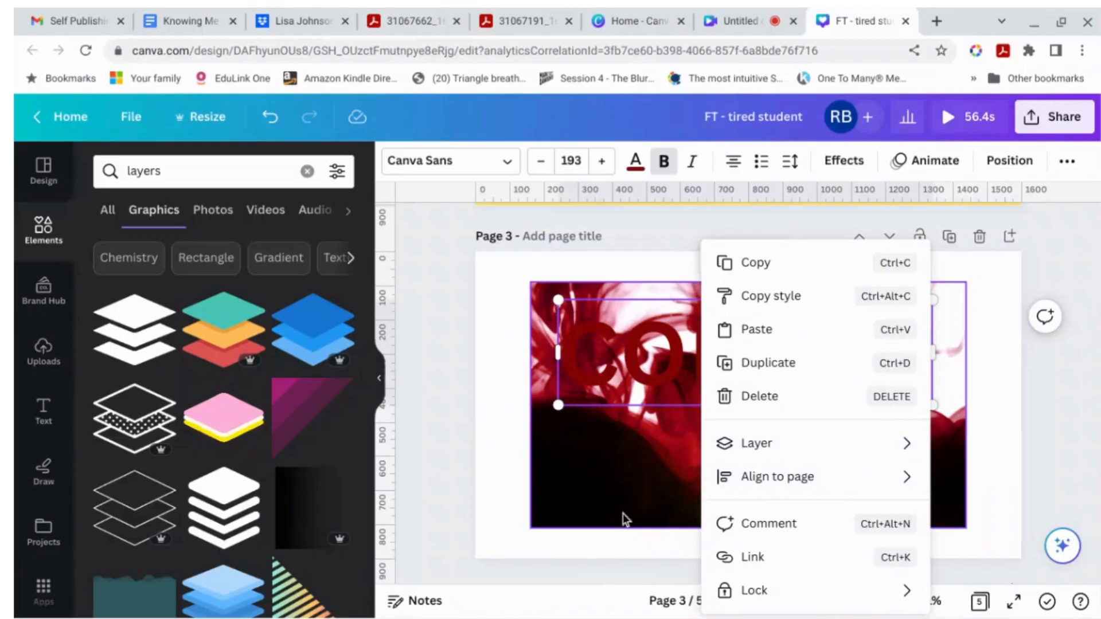
mouse_move(814, 450)
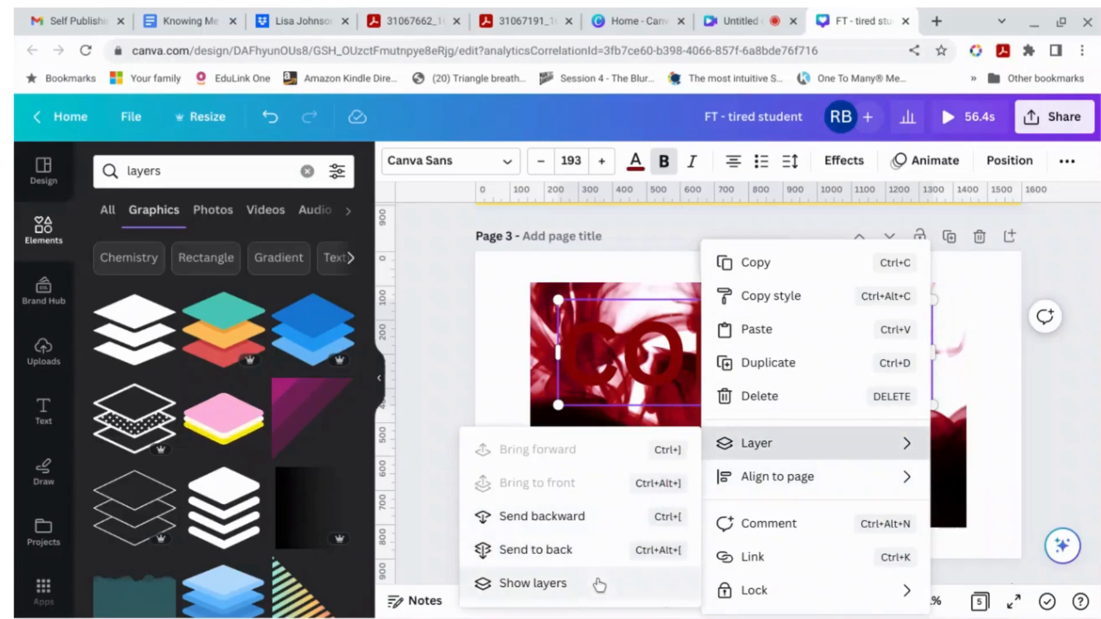
click(596, 585)
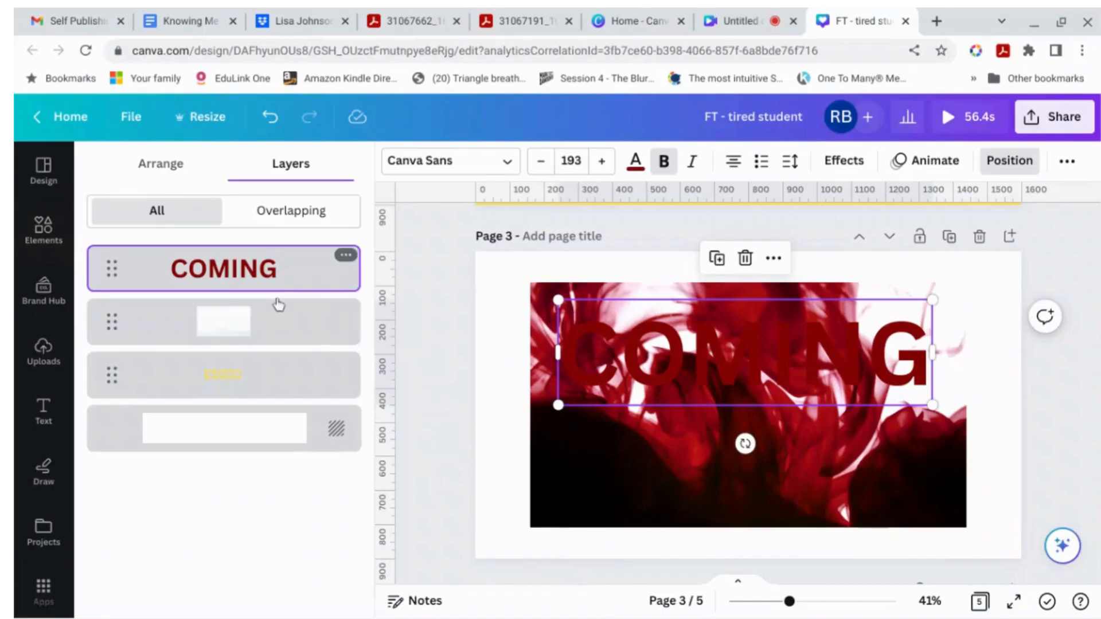
drag(280, 375, 277, 419)
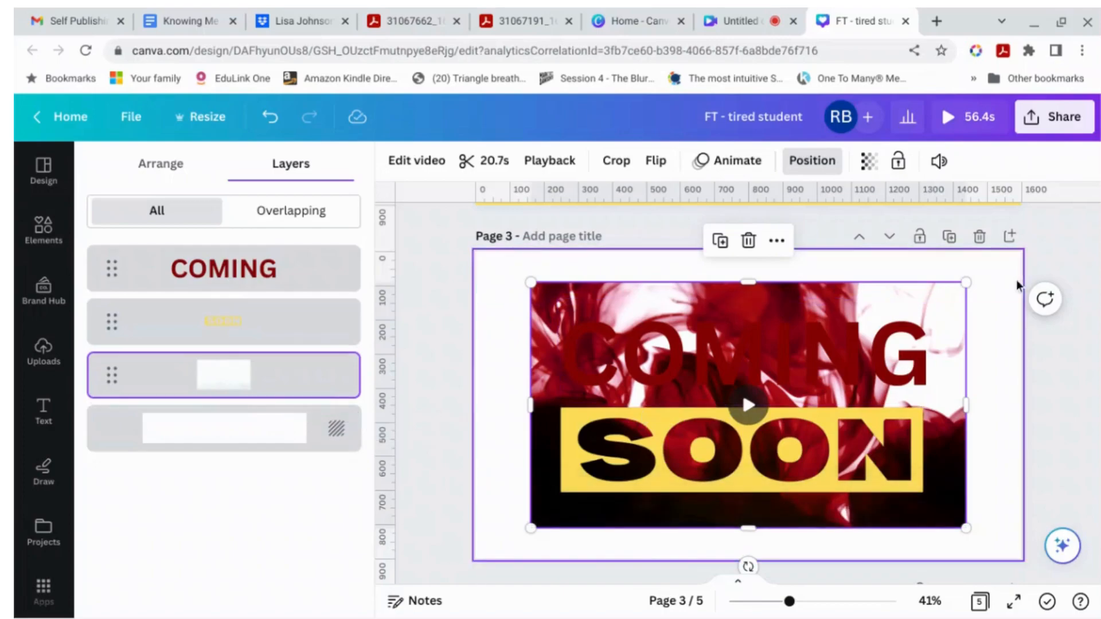
Step: Resize and reposition the ink video so it sits just behind the SOON lettering
drag(966, 282, 921, 299)
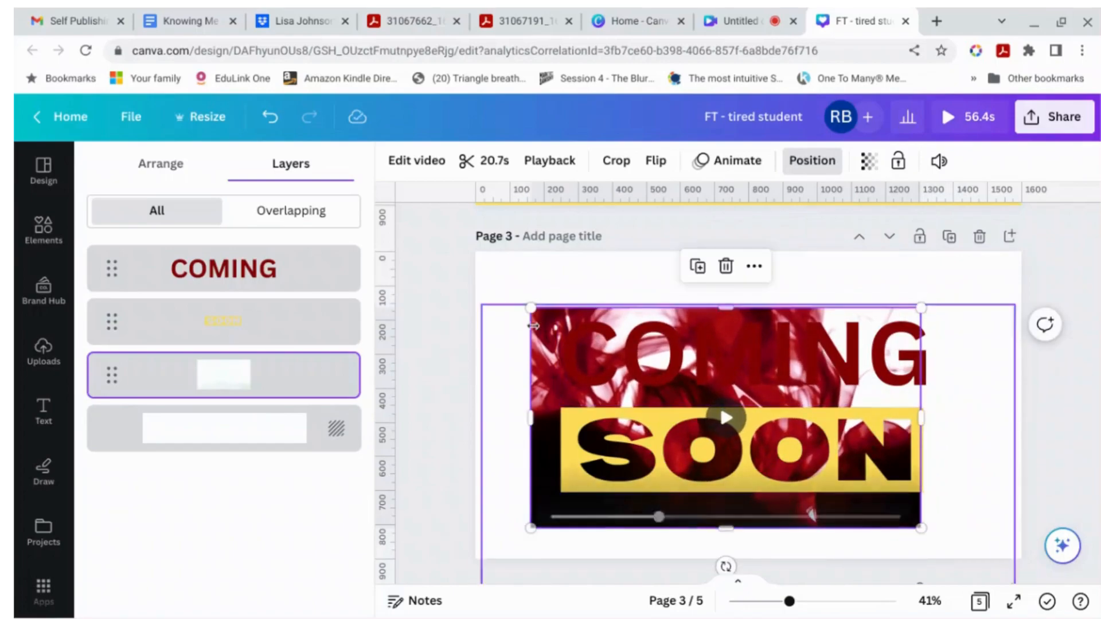
drag(531, 311, 566, 317)
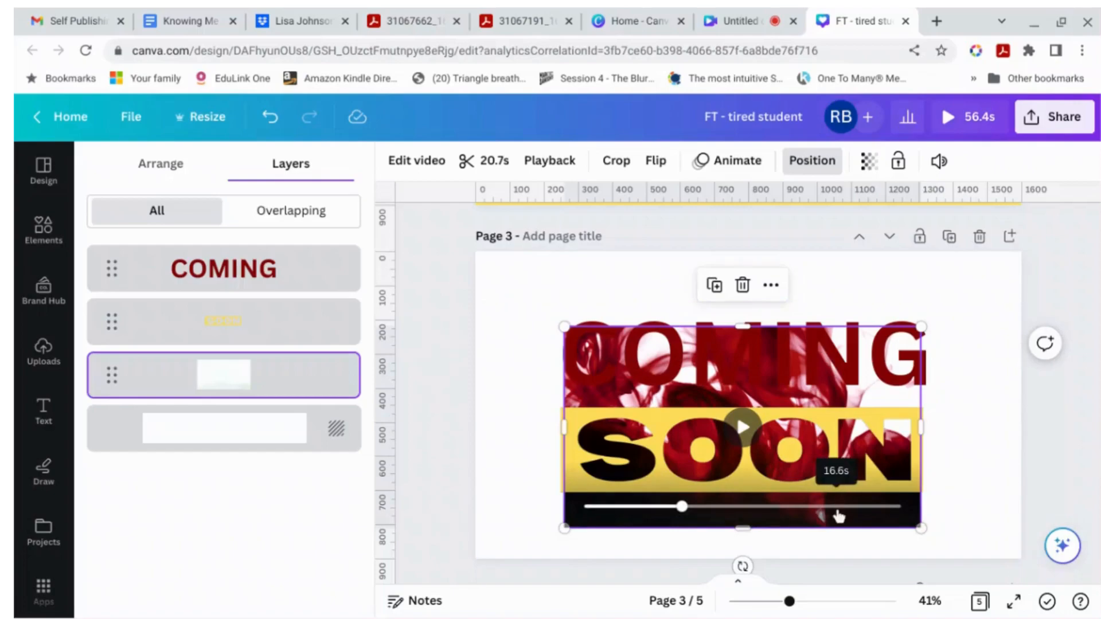
click(1033, 383)
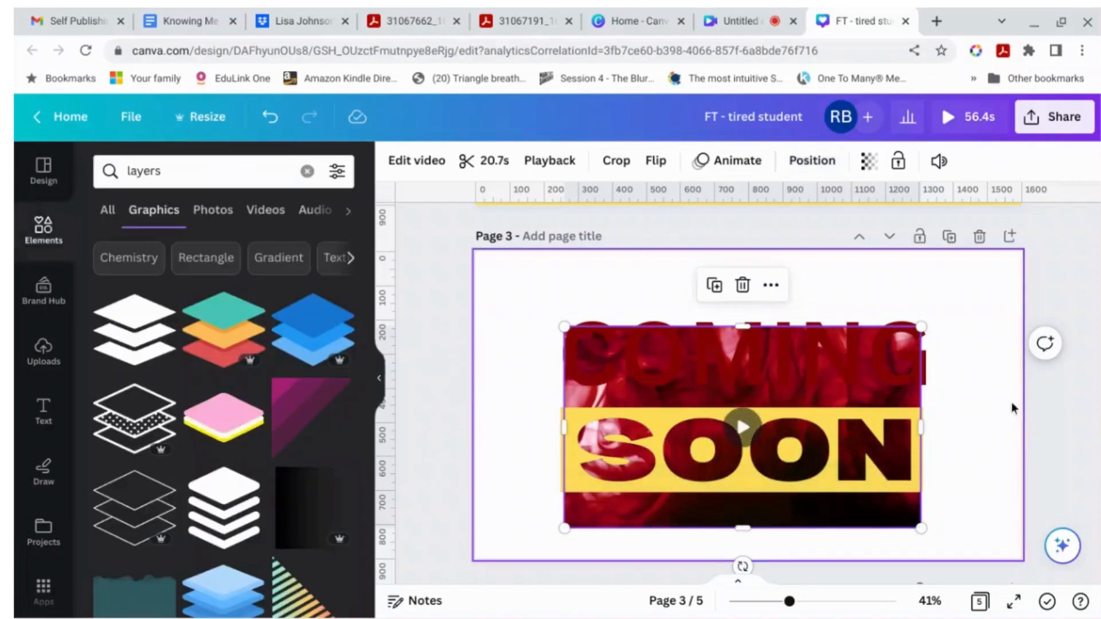
drag(812, 391, 811, 380)
click(1007, 376)
click(1097, 370)
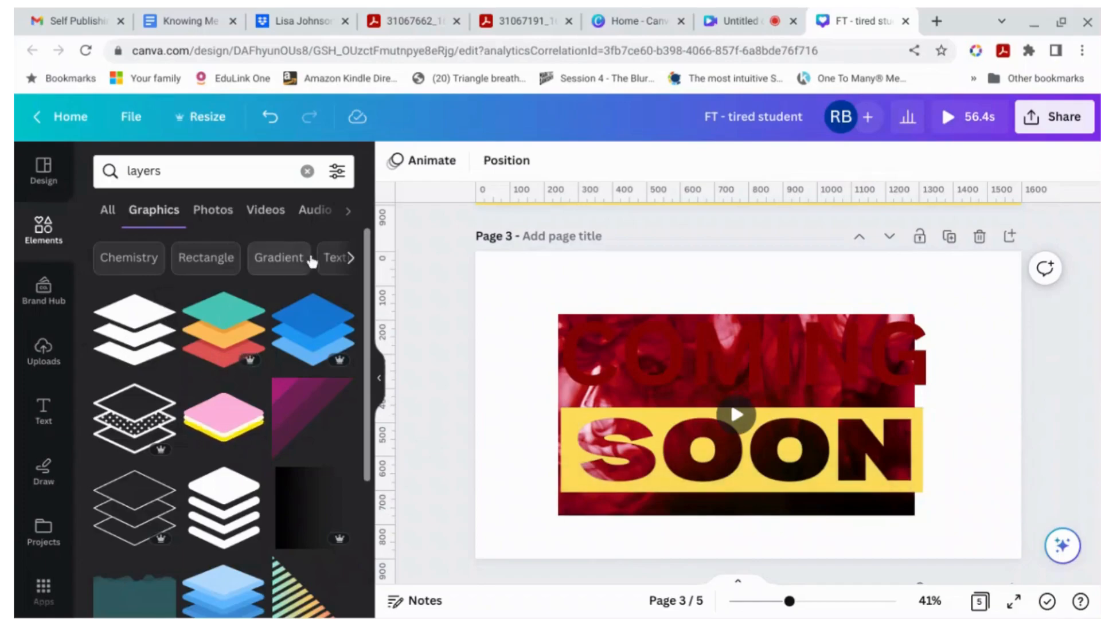
Step: Add a yellow rectangle covering the full width of the page from the top edge down to SOON
key(r)
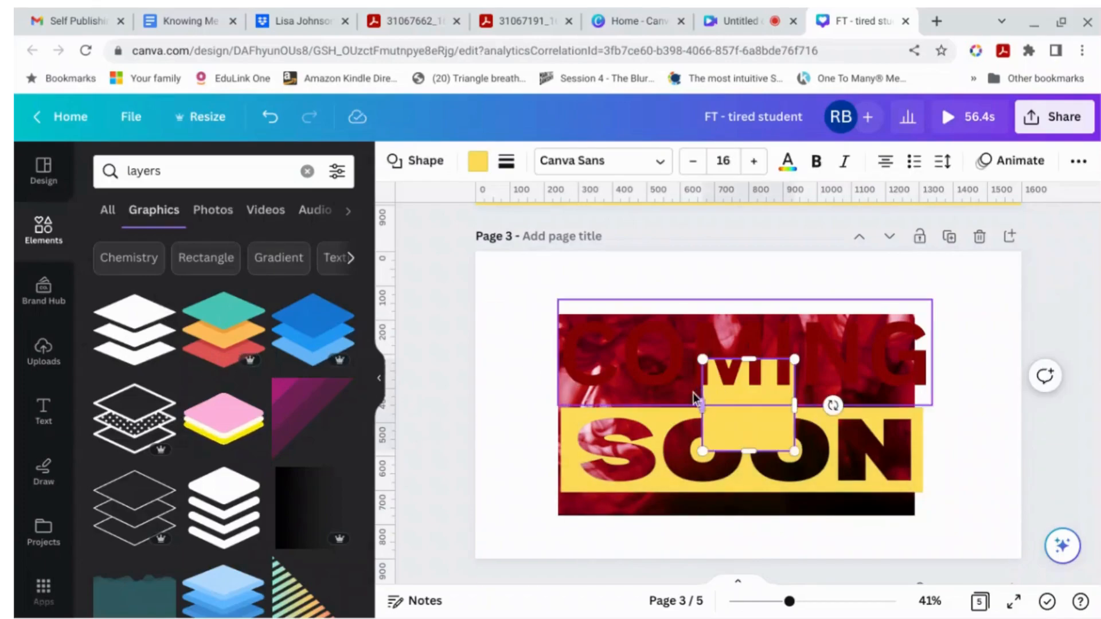
drag(594, 401, 476, 406)
drag(939, 396, 1021, 395)
drag(754, 360, 717, 252)
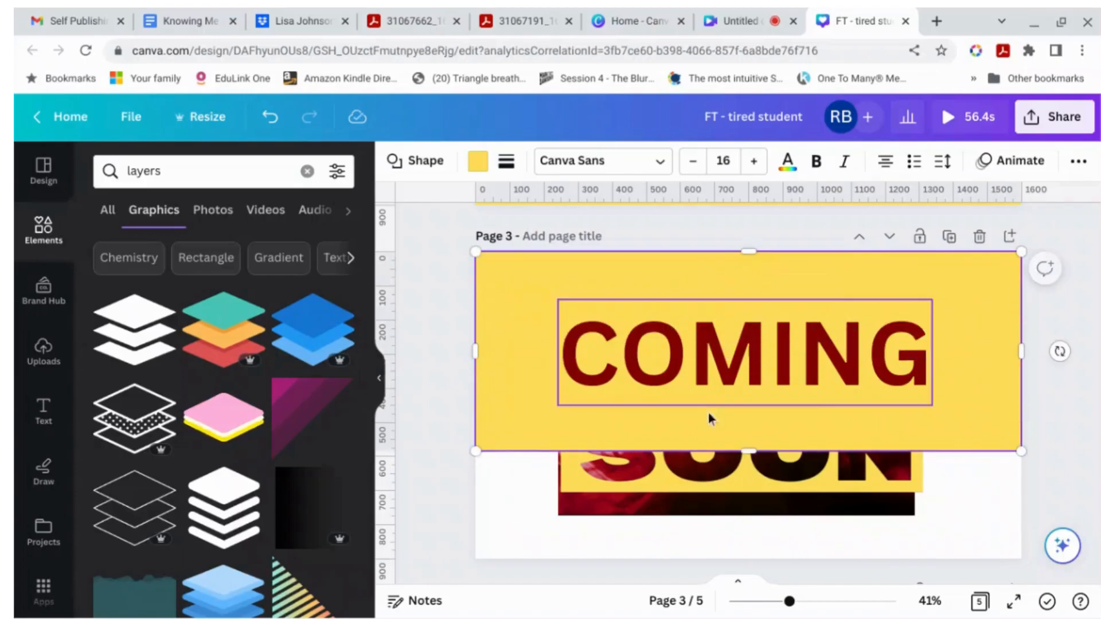
drag(749, 451, 746, 413)
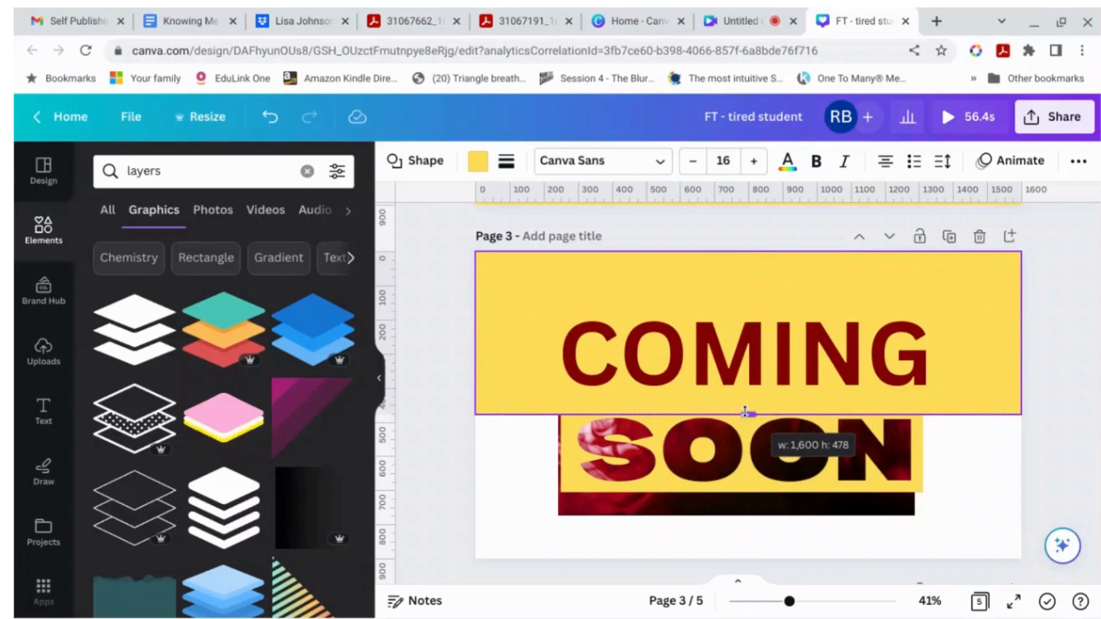
drag(745, 412, 746, 413)
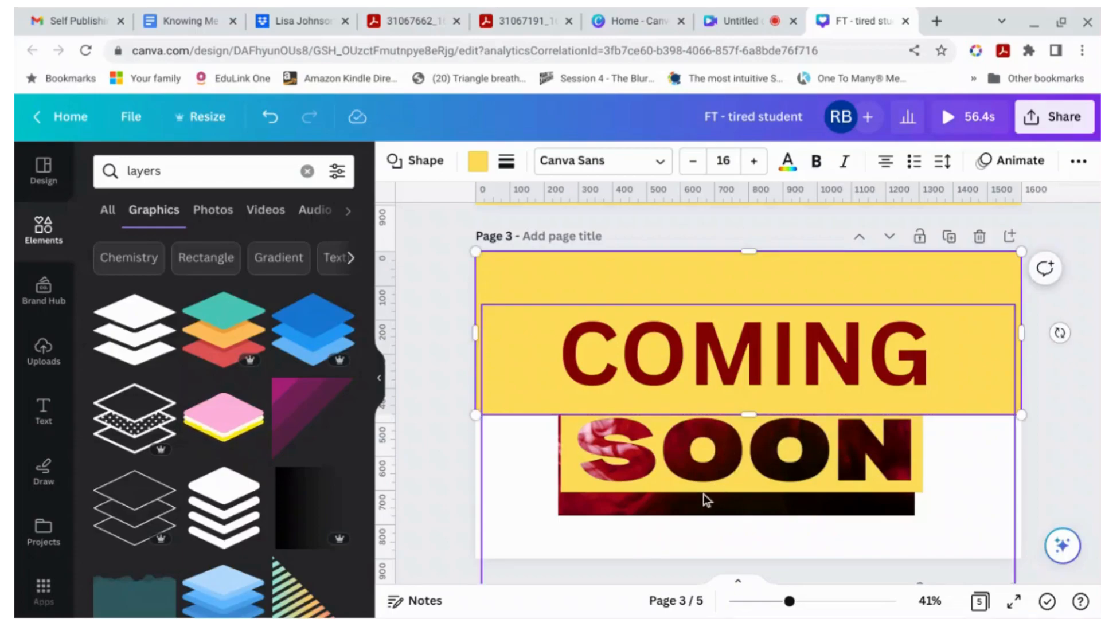
click(1089, 455)
Step: Add a yellow rectangle spanning the full width of the page beneath SOON
key(r)
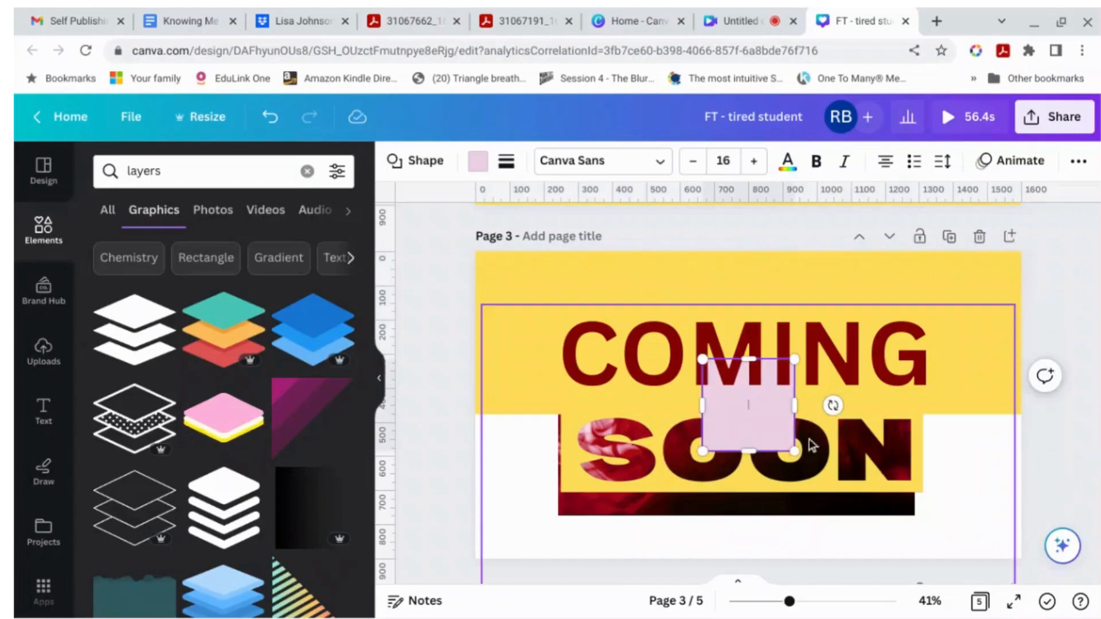
drag(772, 449, 541, 543)
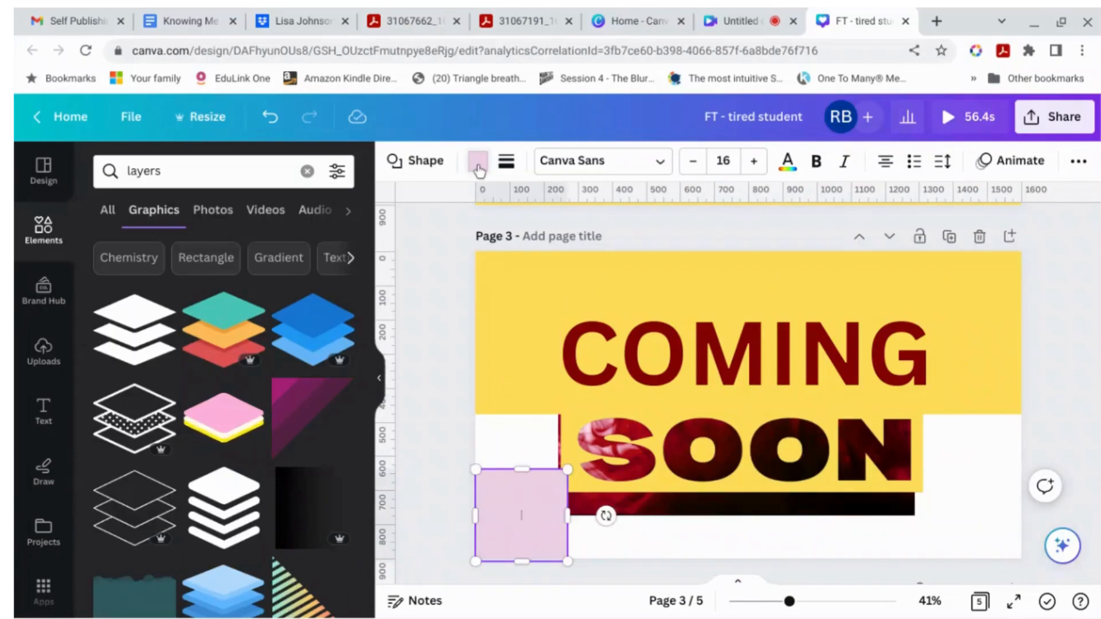
click(342, 269)
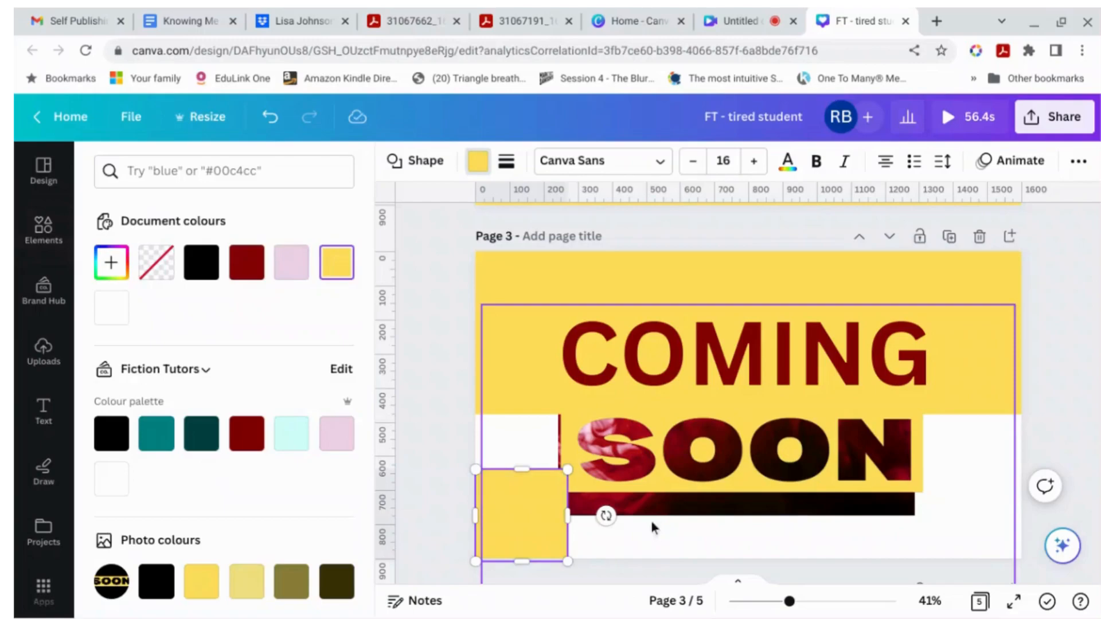
drag(522, 476, 521, 489)
drag(571, 525, 1022, 523)
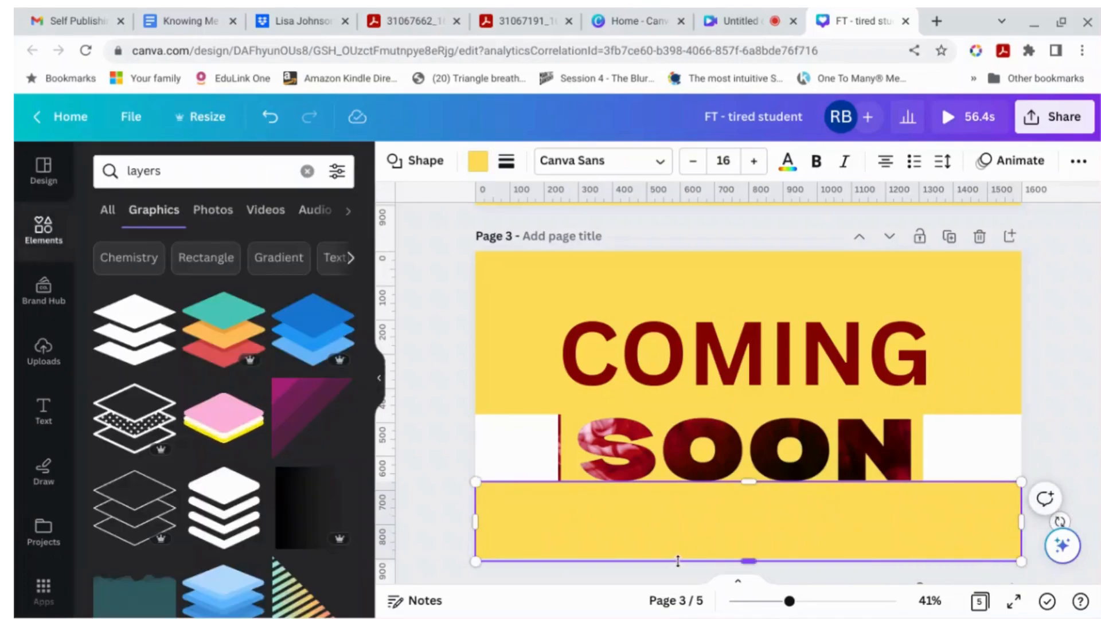
click(438, 514)
Step: Cover the white gaps on both sides of SOON with yellow rectangles
key(r)
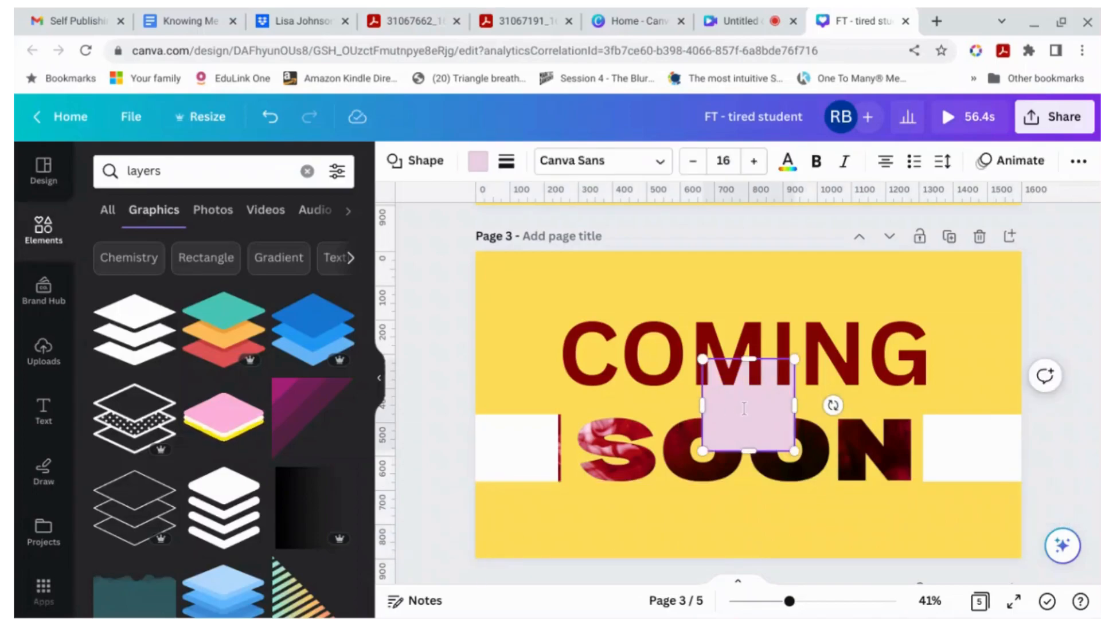
click(478, 161)
click(338, 265)
drag(769, 448, 992, 484)
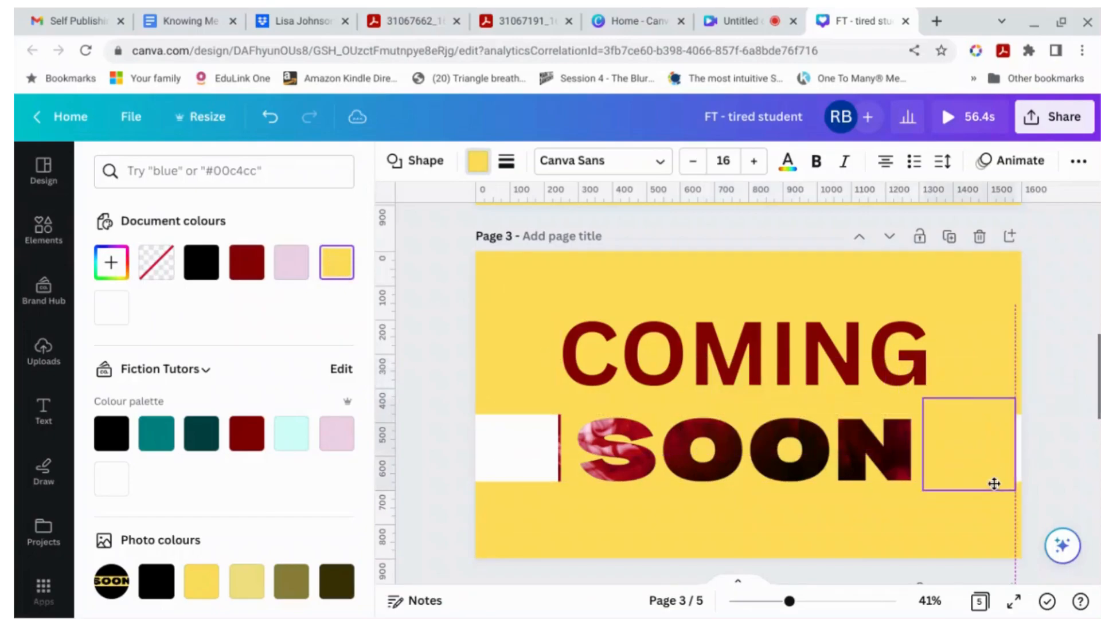
drag(1030, 443, 1021, 443)
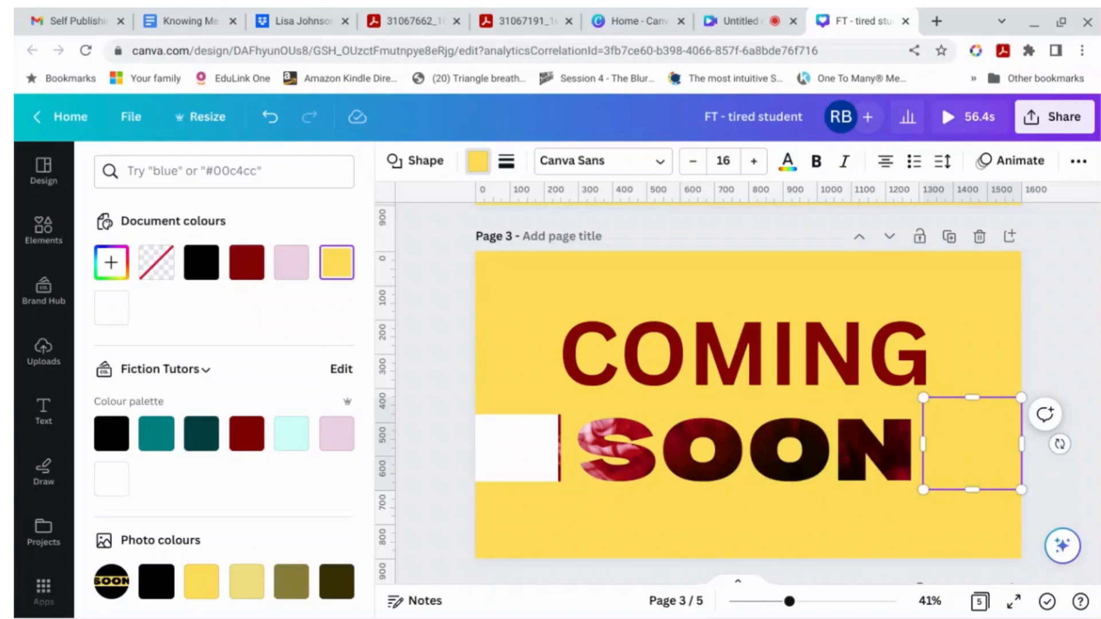
click(998, 444)
drag(958, 439, 549, 445)
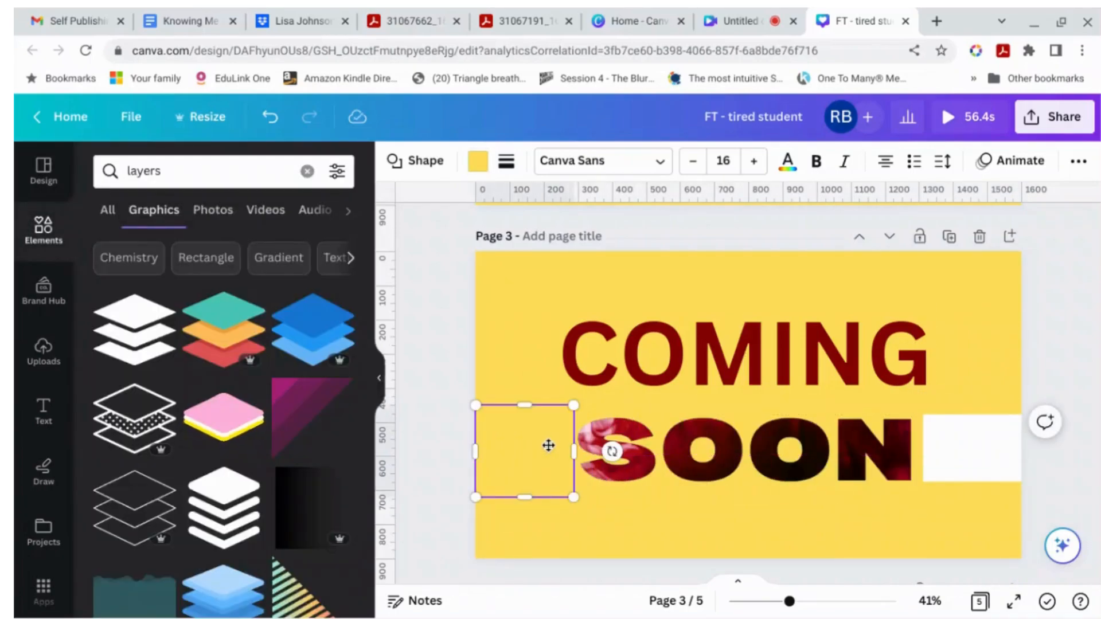
drag(552, 440, 994, 435)
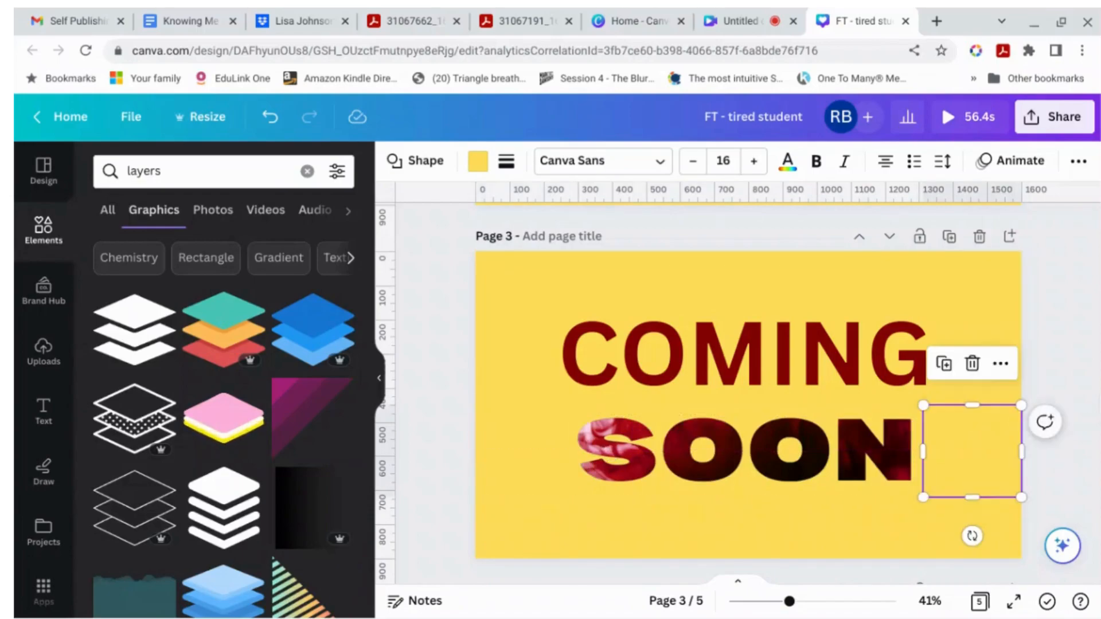
click(1086, 396)
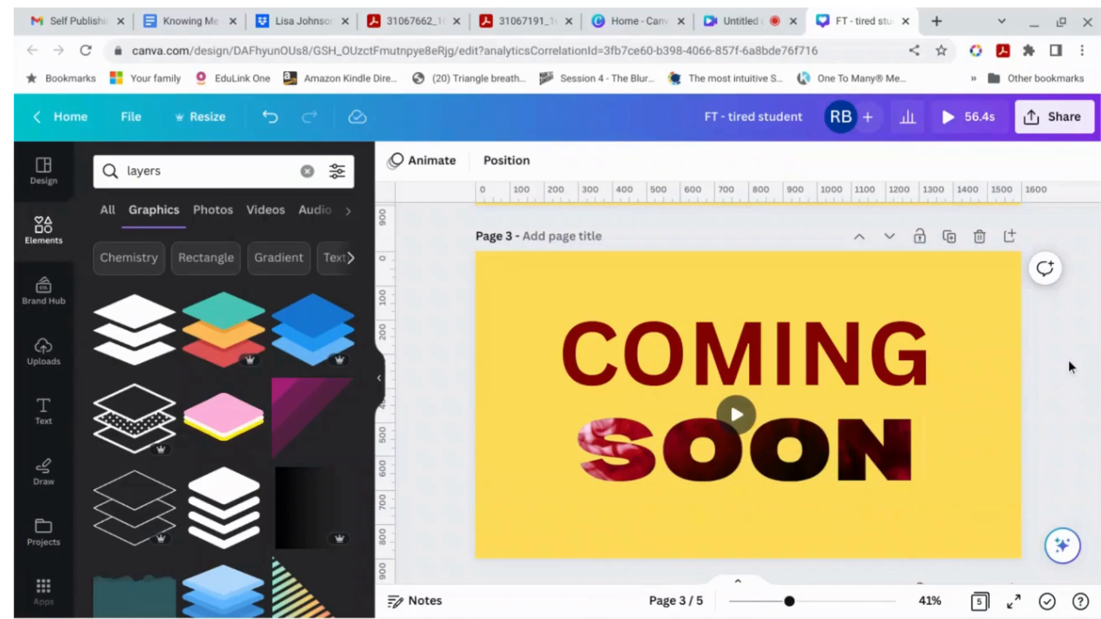
Step: Play the page's video to preview the ink reveal through SOON
mouse_move(735, 414)
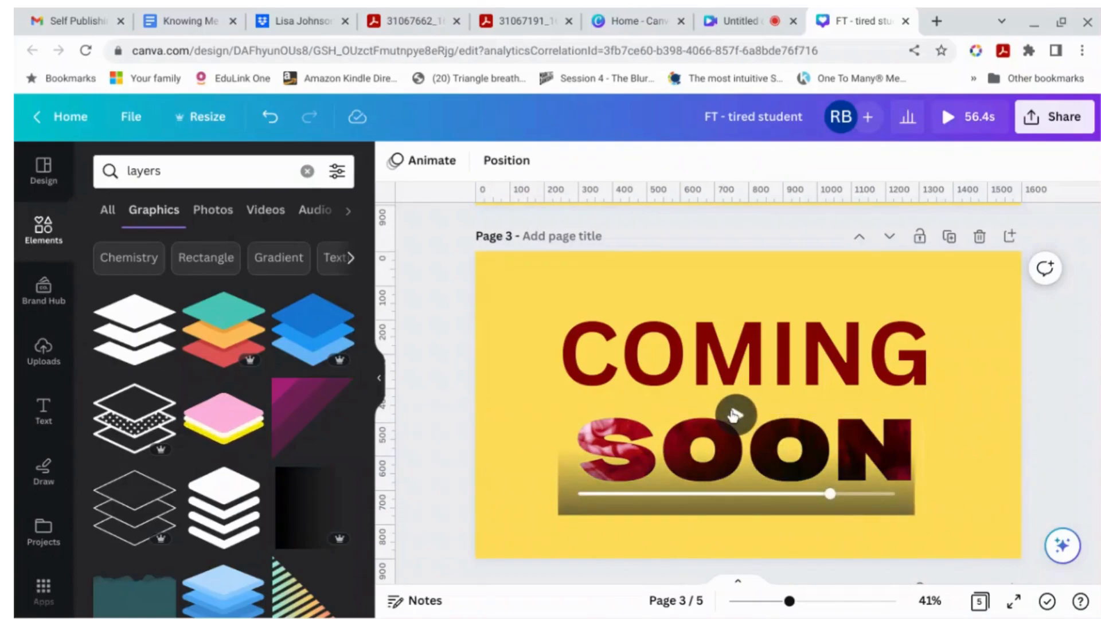
click(734, 416)
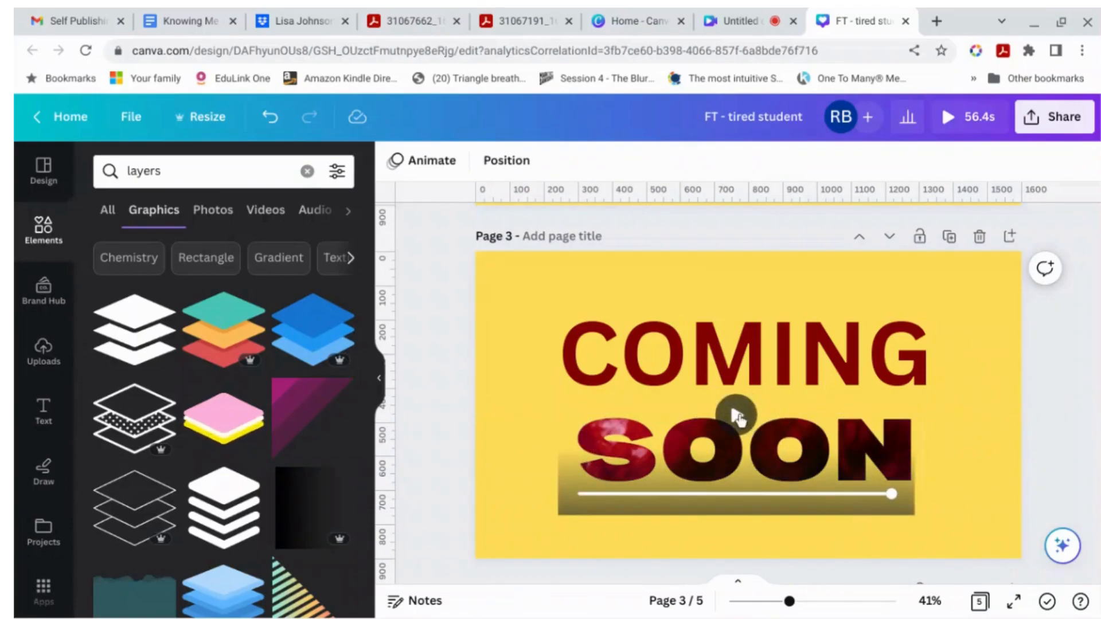
click(741, 420)
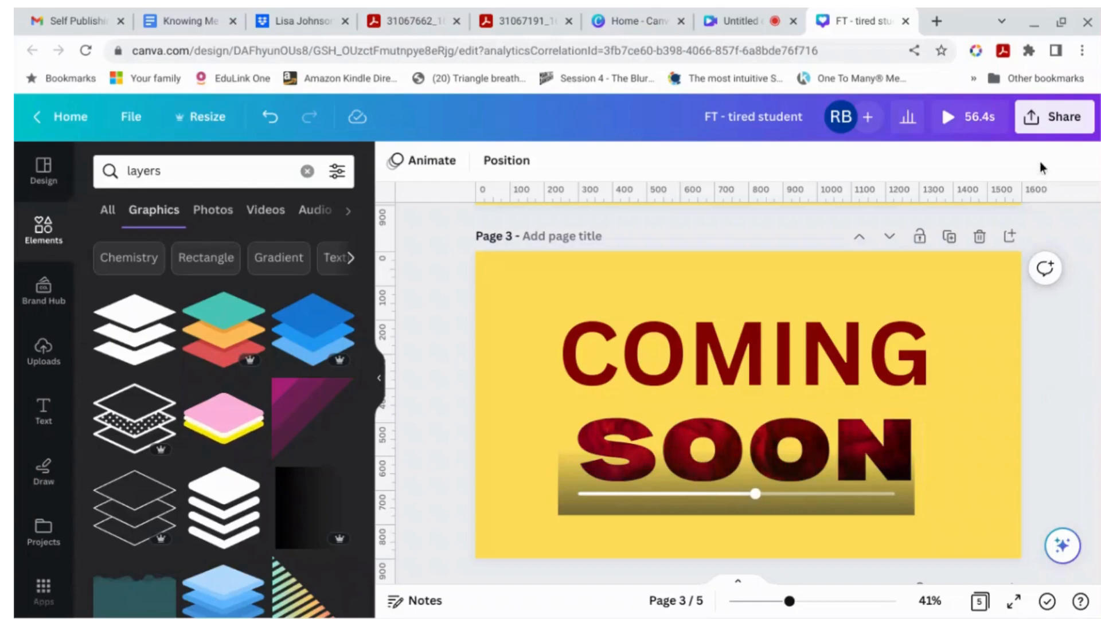
Step: Review the design's download options, then close the sharing panel
click(1048, 131)
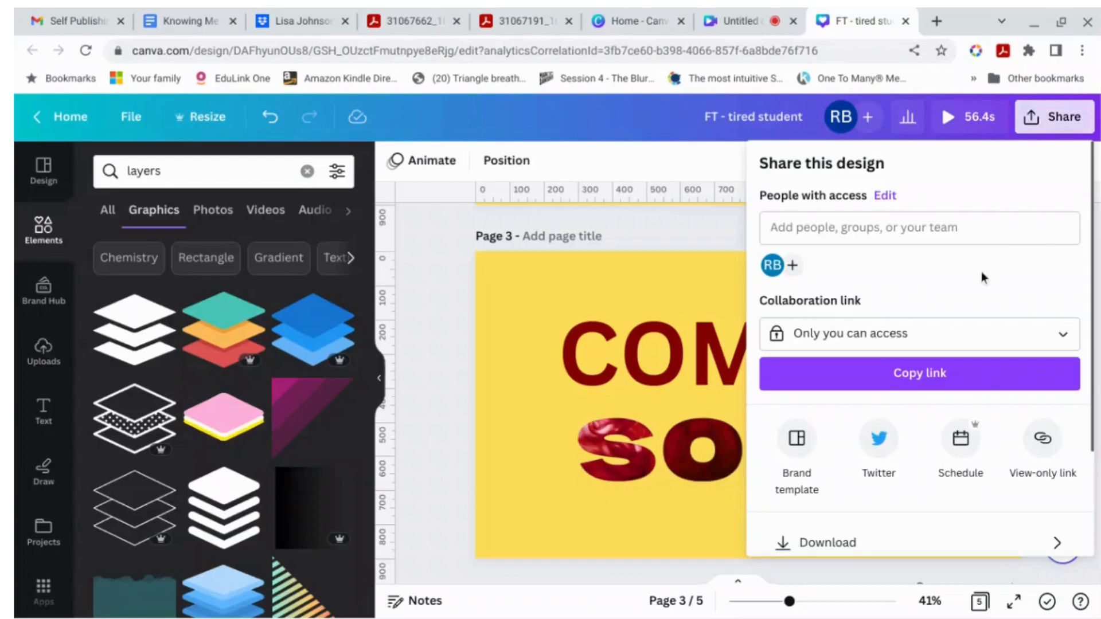
click(861, 544)
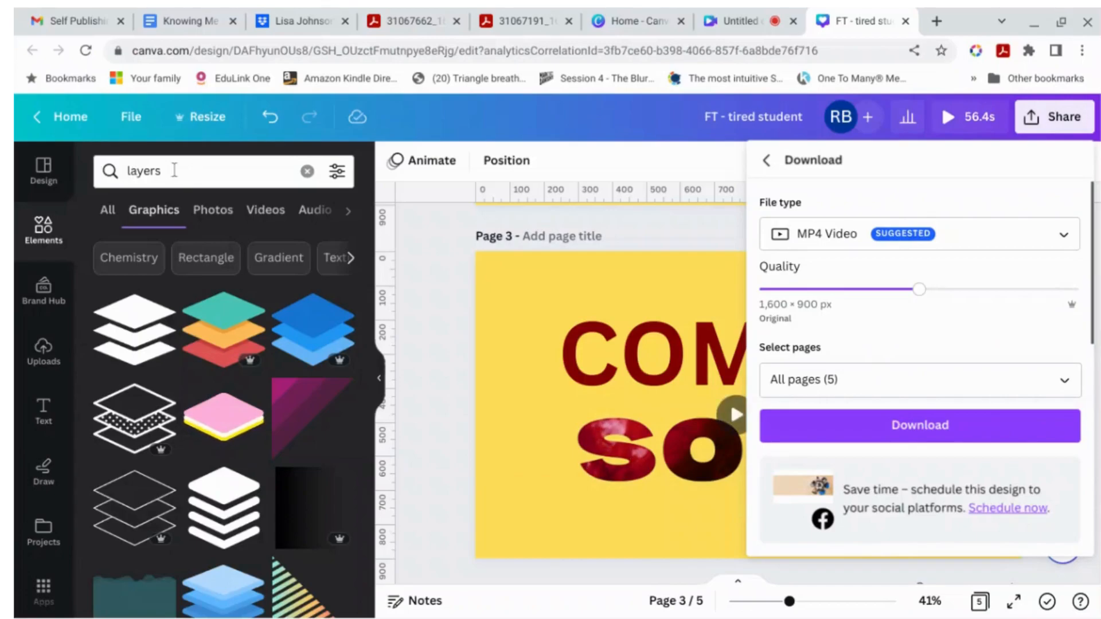
click(1054, 116)
click(1054, 117)
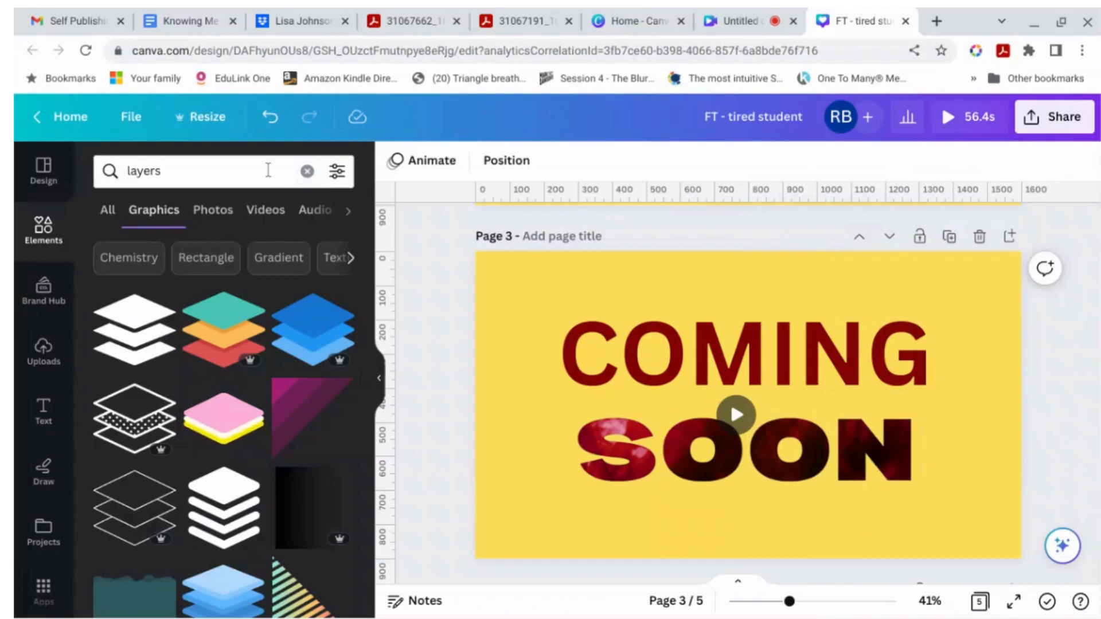
Step: Search the graphics for police tape and add a warning tape graphic to the page
drag(268, 170, 109, 164)
text(police tape)
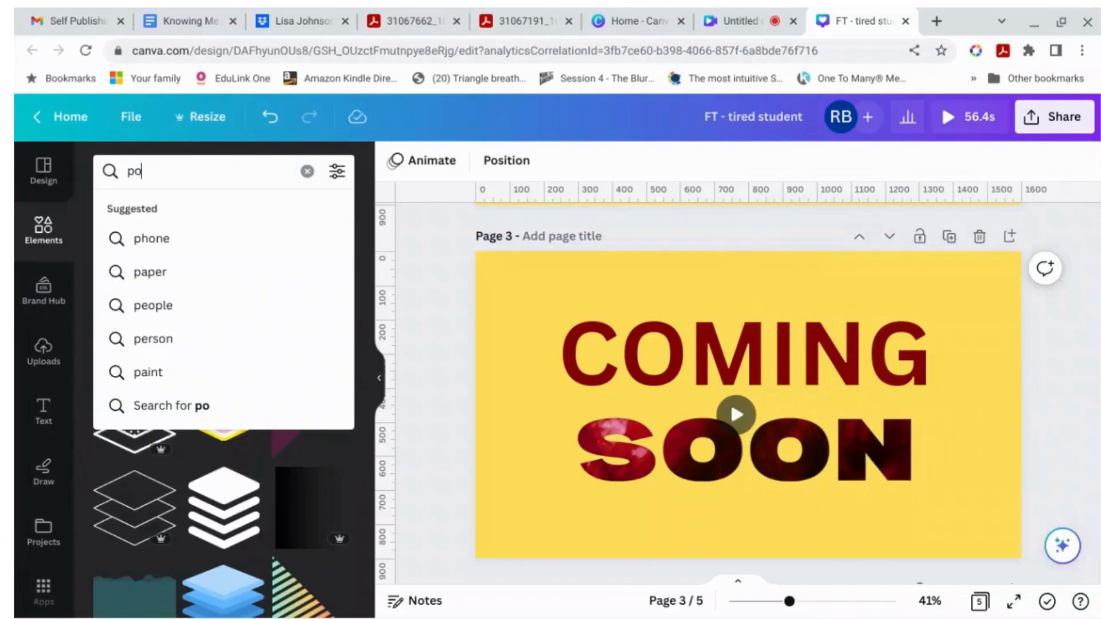
key(Return)
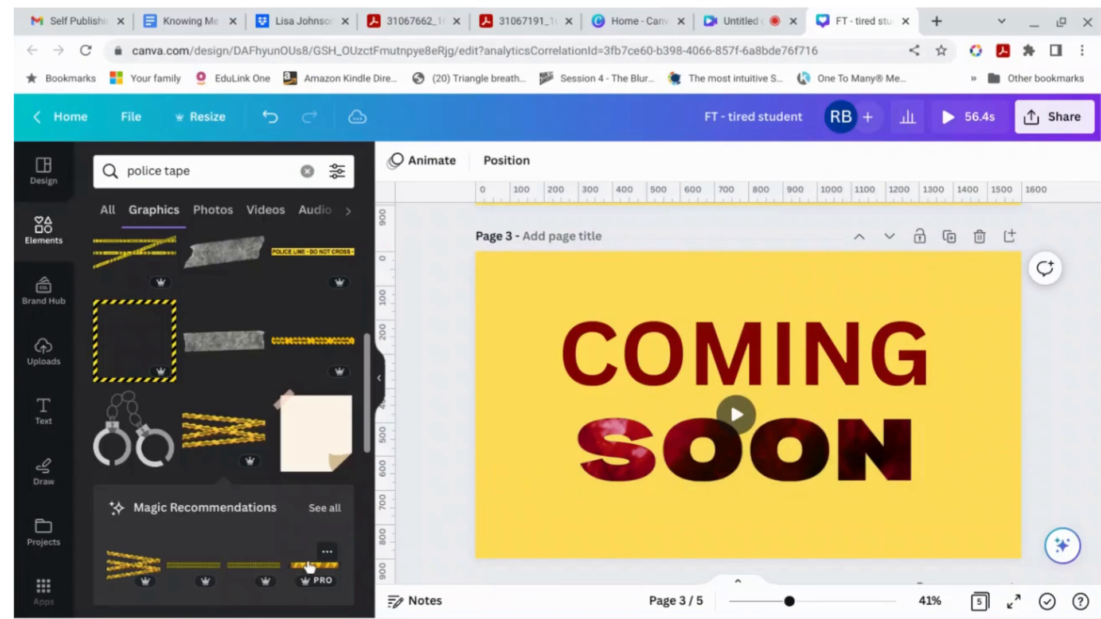
click(310, 566)
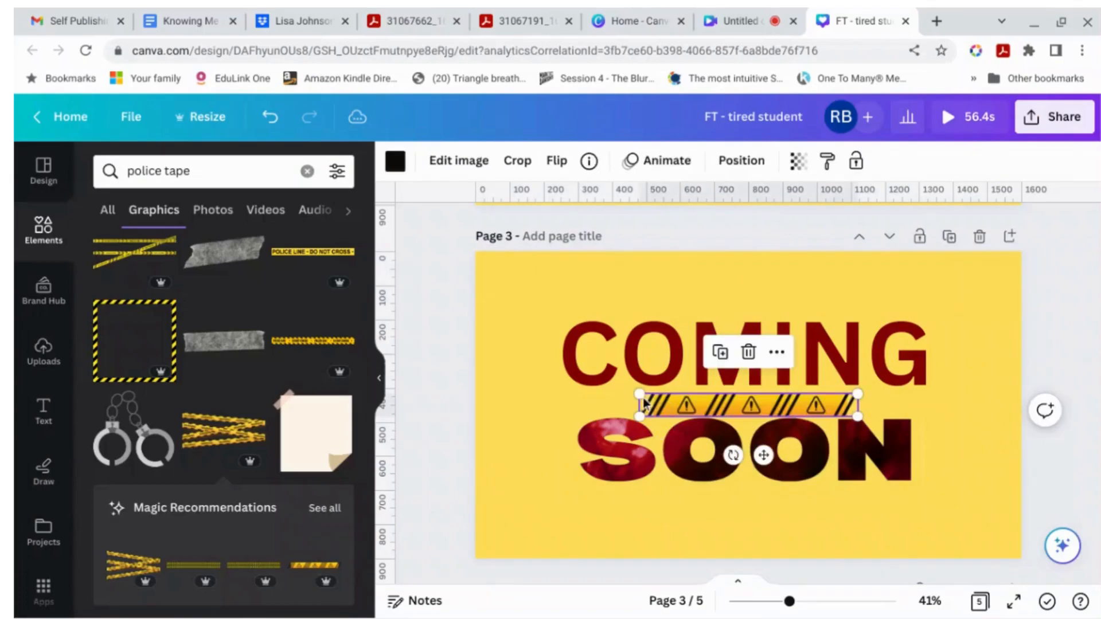
Step: Rotate and resize the police tape into a diagonal strip across the page's top-left corner
drag(562, 379, 481, 377)
drag(653, 456, 557, 340)
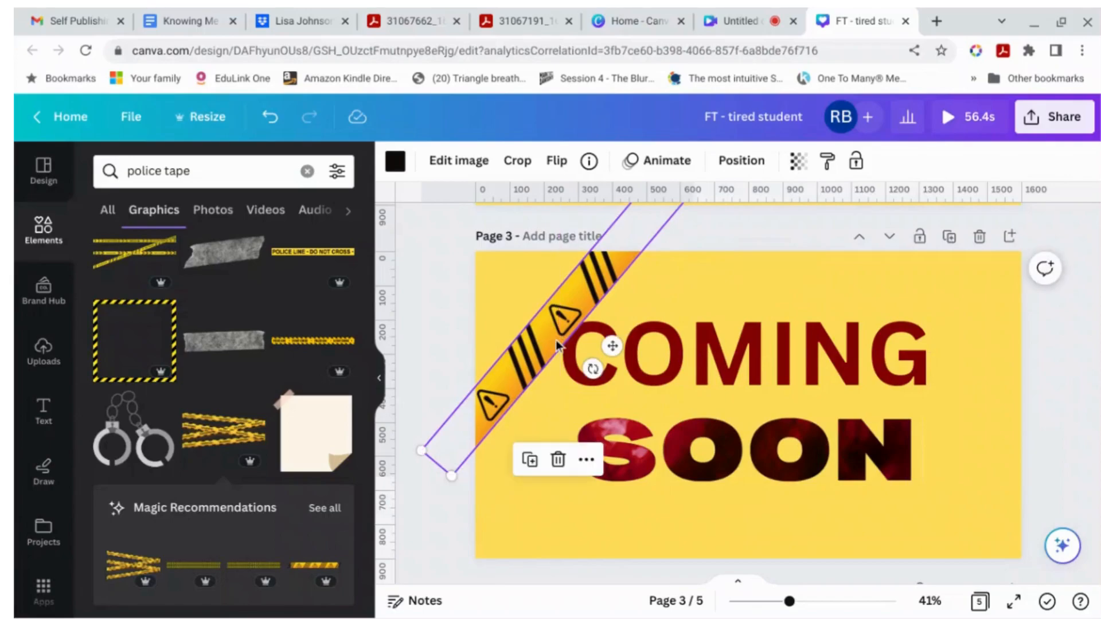
drag(422, 451, 459, 414)
drag(552, 370, 518, 381)
click(1099, 422)
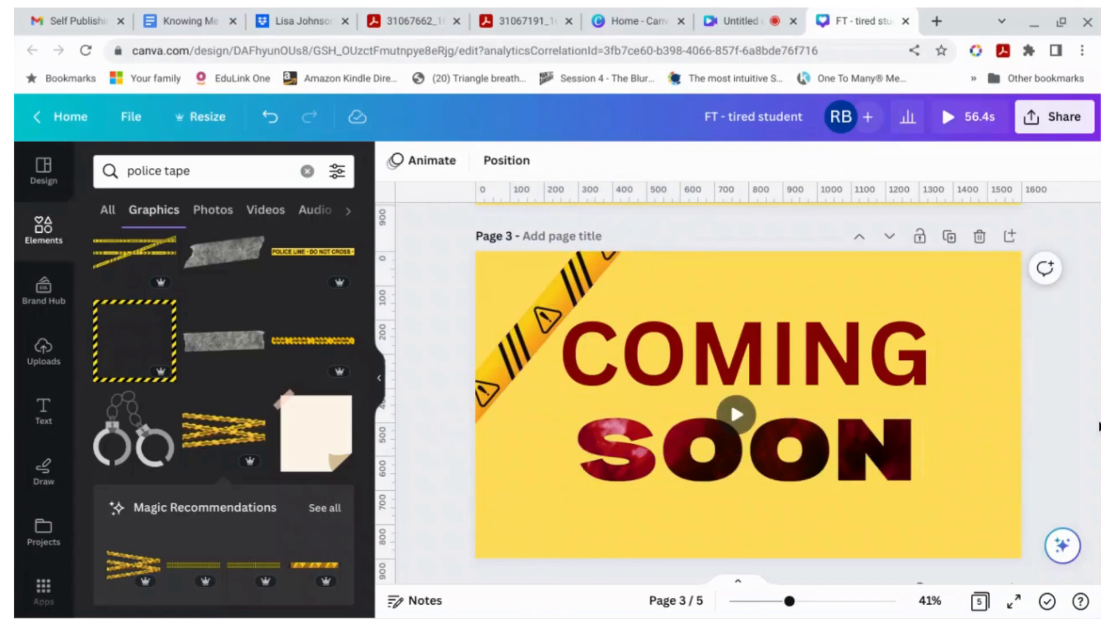
Step: Duplicate the police tape and place the copy diagonally across the page's bottom-right corner
click(516, 341)
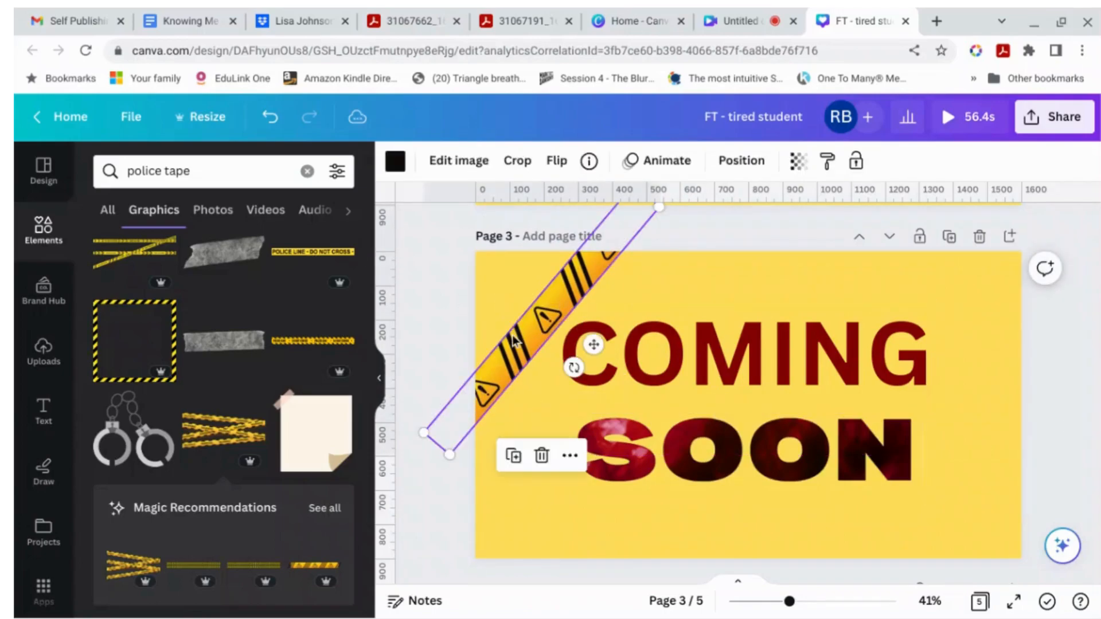
key(ctrl+d)
drag(539, 345, 975, 495)
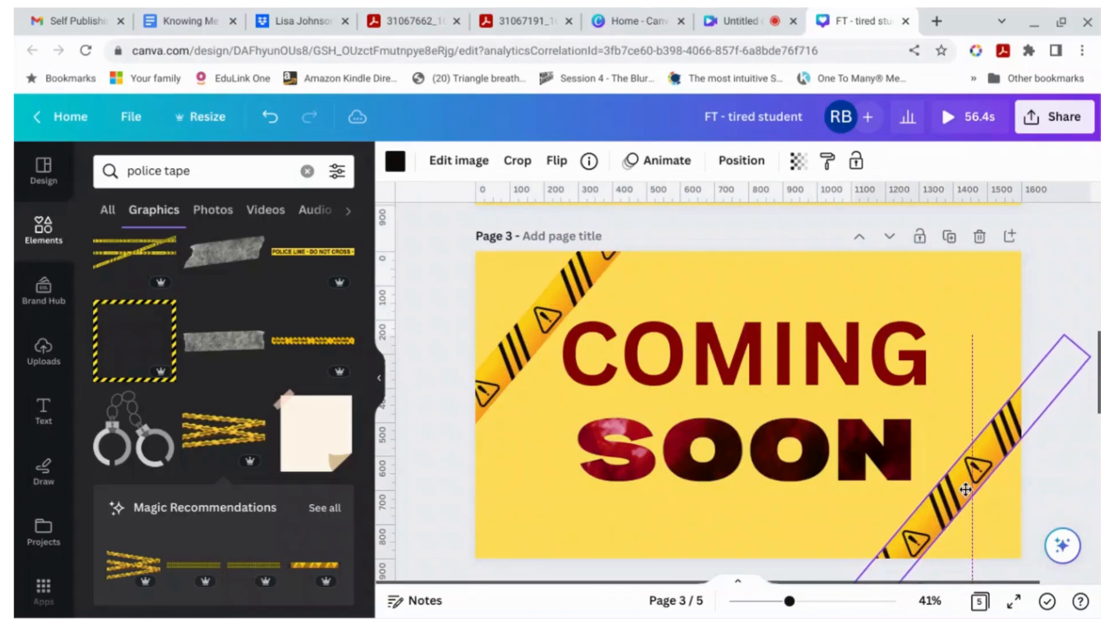
drag(1060, 332, 1012, 449)
drag(941, 532, 983, 499)
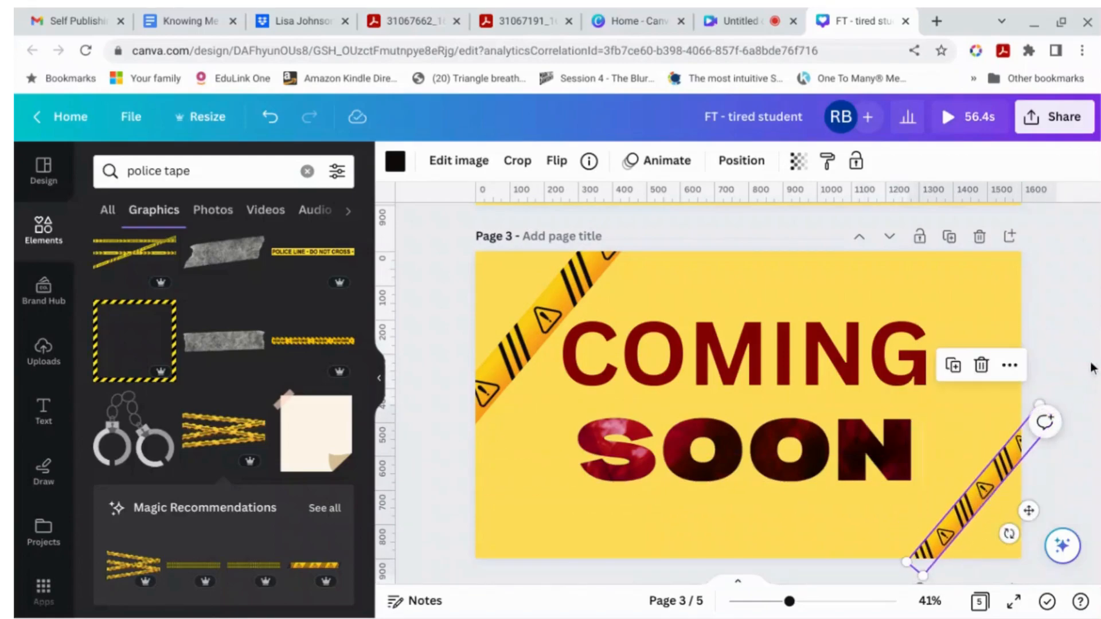
click(1091, 367)
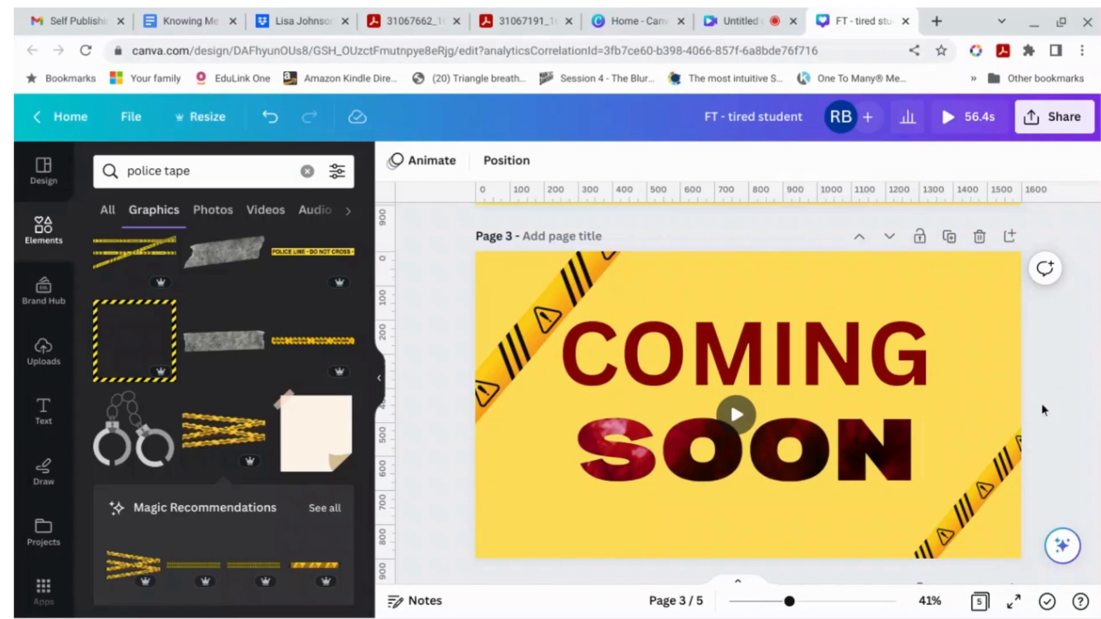
Step: Play the page's video to preview the finished title
click(736, 414)
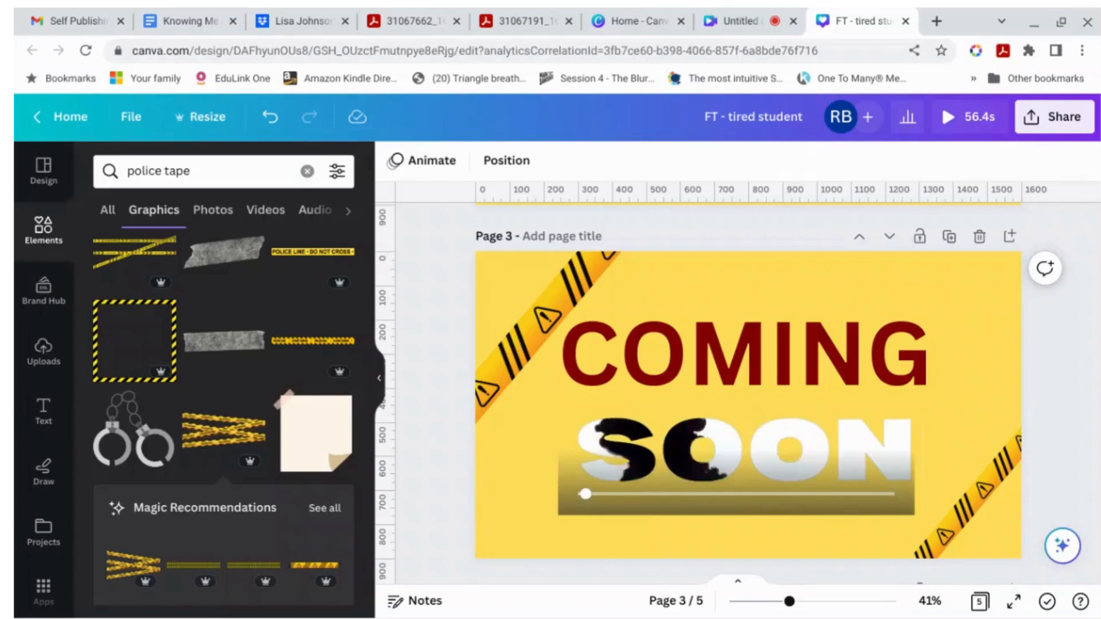